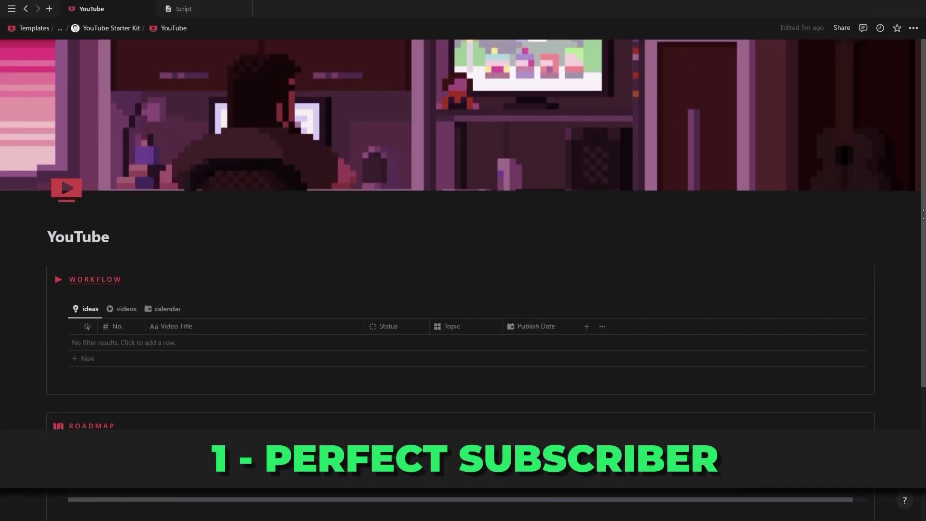
Open the Subscriber page and enter age 18-25, Male, $40k and the 9-5 fear.
scroll(849, 251, down, 2)
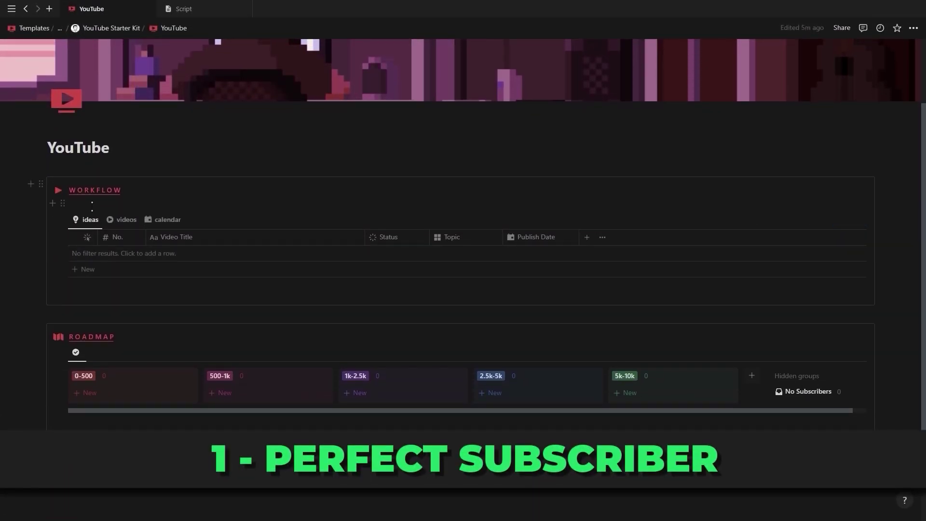
click(82, 462)
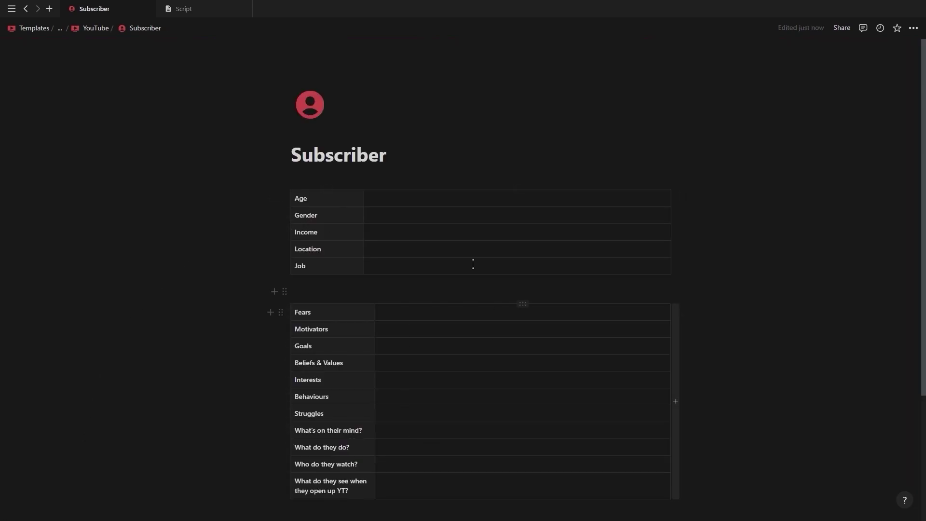
click(419, 201)
text(18-25)
key(Down)
text(Male)
key(Down)
text($40k)
key(Down)
text(America)
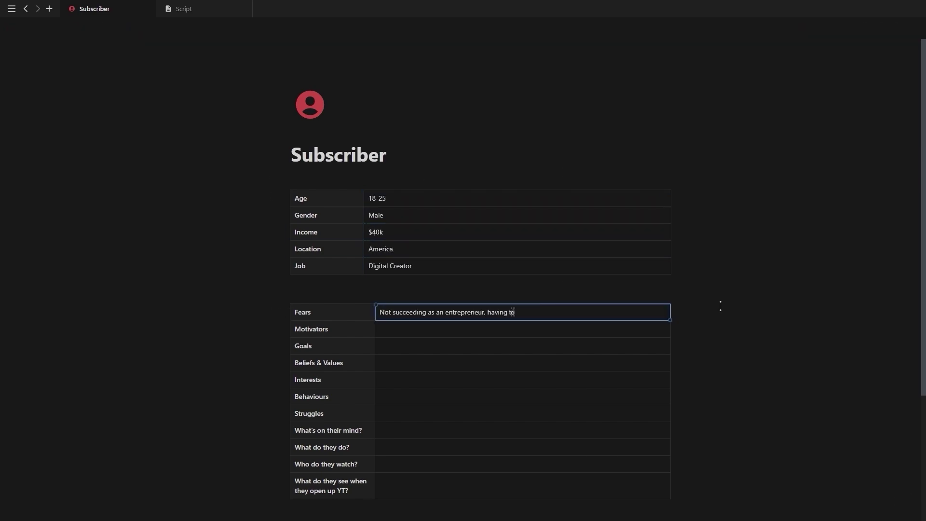
text(rk a 9-5 for the rest of their life)
Enter motivators 'Financial, time, and location freedom', goal '$10k/month online', beliefs and interests 'YouTube, Copywriting, Productivity, Marketing'.
key(Down)
text(Financial, time, and location freedom)
key(Down)
text($10k/month online)
key(Down)
text(Goo)
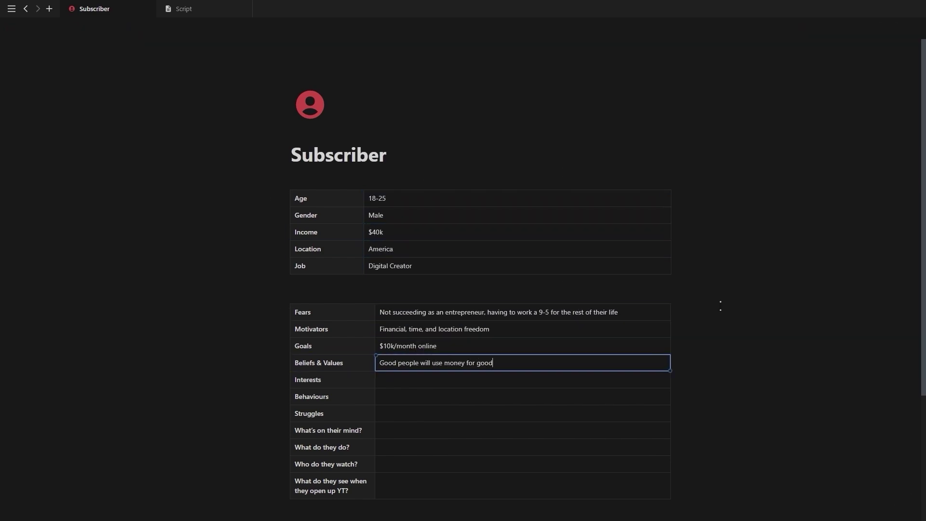
text(ld, good people use money for good)
key(Down)
text(YouTube, Copywriting, Productivity, Marketing)
Fill in behaviours, struggles 'Distractions, imposter syndrome, comparing themselves to others' and their questions.
key(Down)
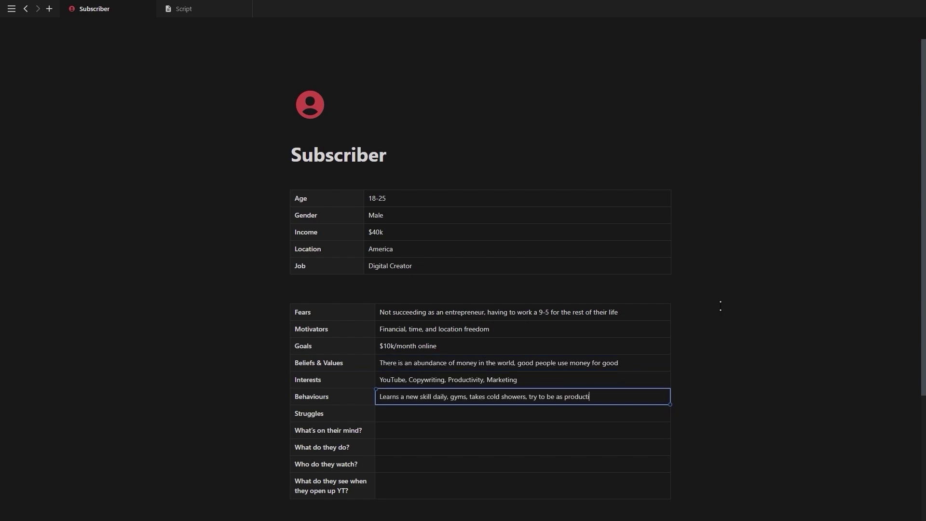
text(ve as possible)
key(Down)
text(Distractions, imposter syndrome, comparing themselves to others)
key(Down)
text(How to make more money, how to improve their skills, everything they still need to do)
key(Tab)
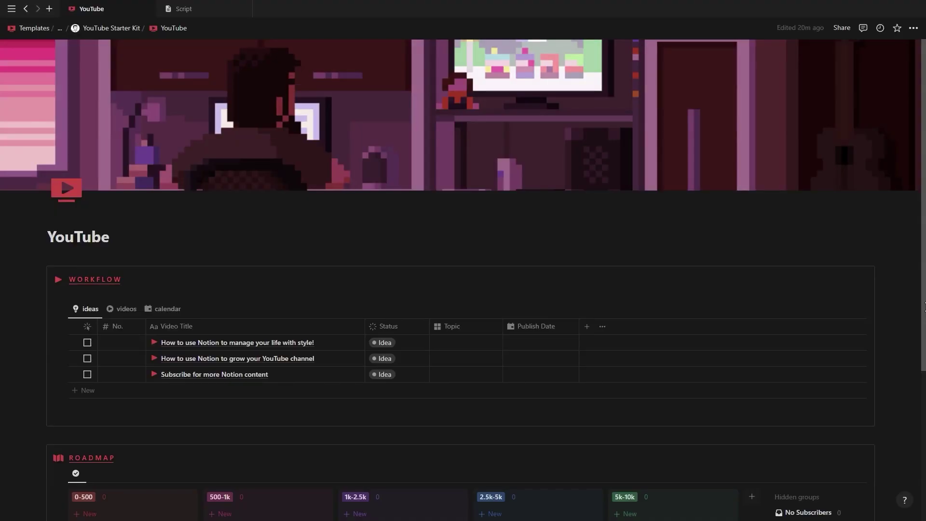
Add a new idea row titled 'Like this video :)' to the ideas table.
click(174, 389)
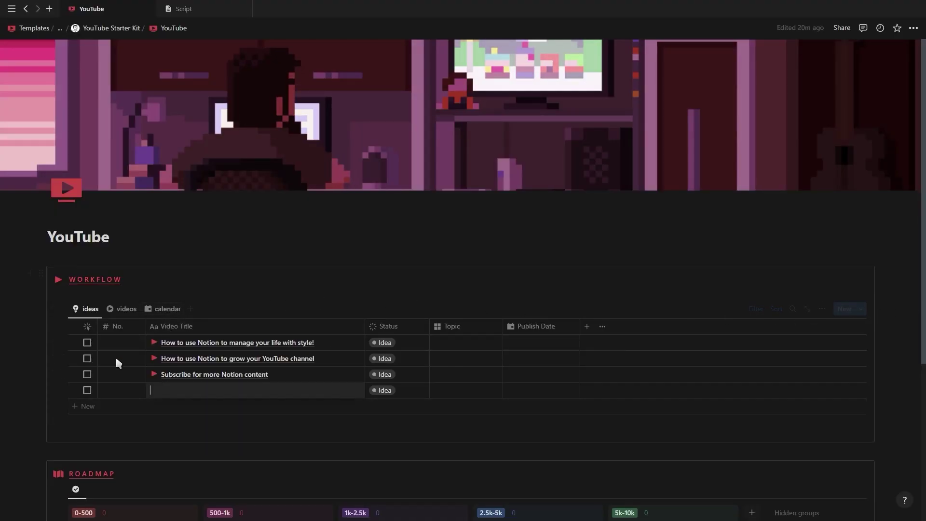
text(Like this )
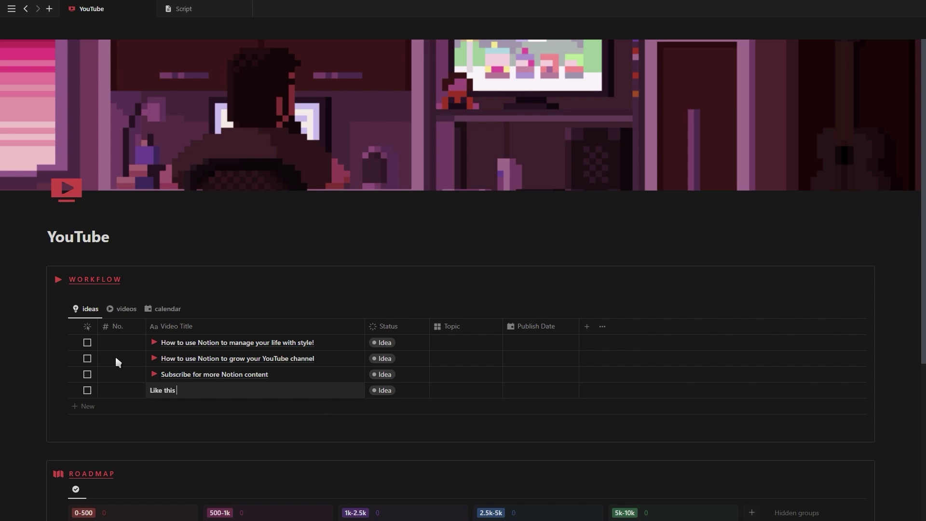
text(video :))
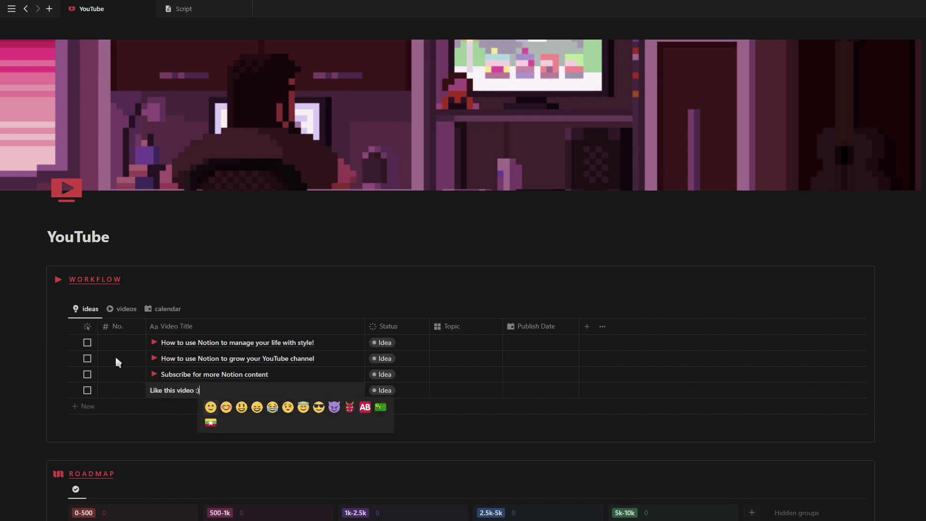
key(Escape)
click(35, 390)
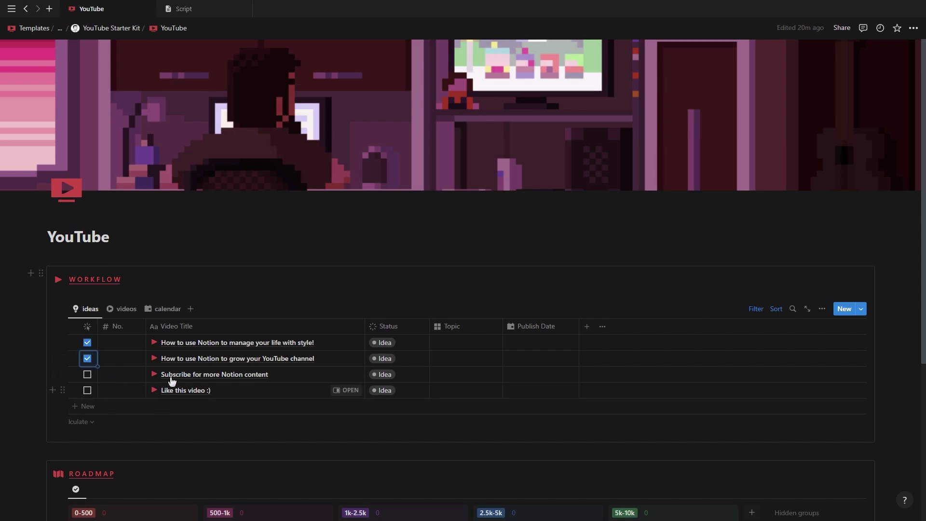
Number the ideas and tag them with the YouTube and Notion topics.
click(127, 362)
text(2)
click(135, 358)
key(BackSpace)
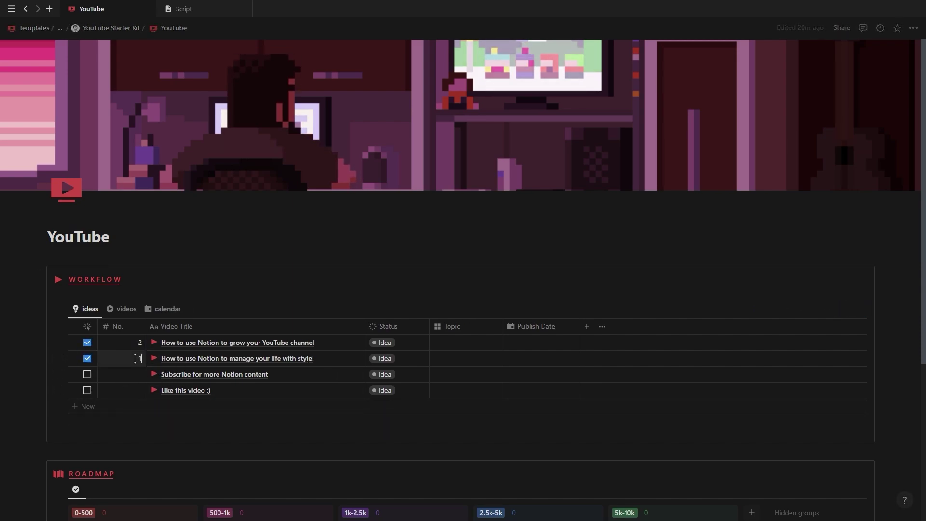
click(444, 342)
click(472, 383)
click(453, 358)
click(483, 390)
Set an idea's publish date to August 27 and check it in the calendar view.
click(526, 374)
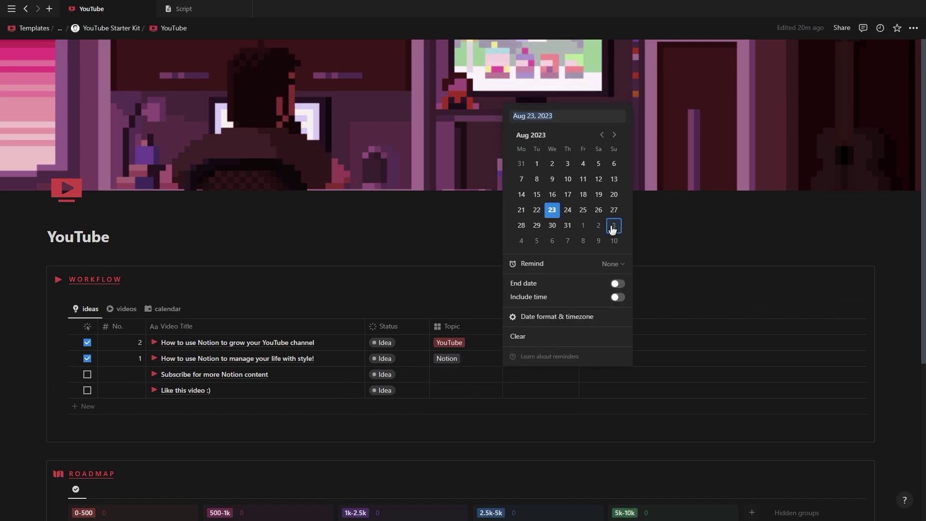
click(614, 210)
key(Escape)
click(167, 309)
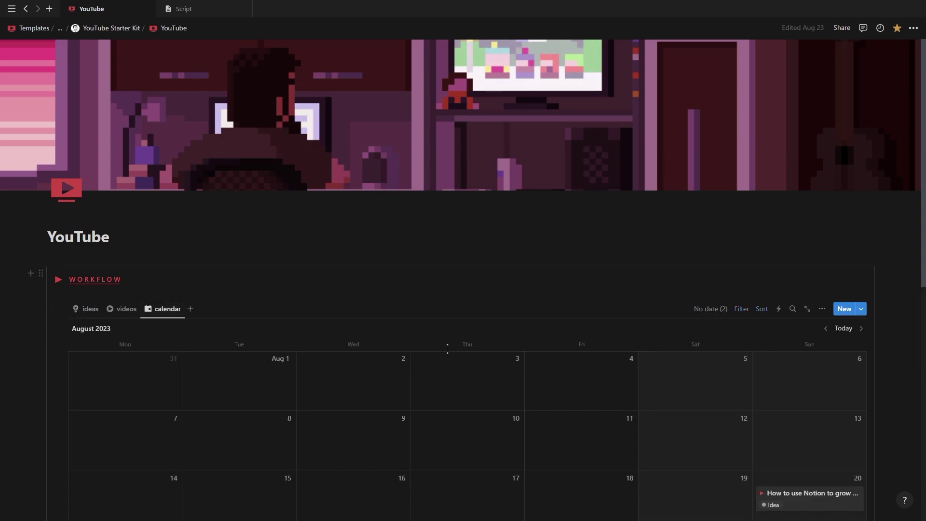
scroll(766, 376, down, 4)
scroll(311, 290, up, 4)
click(86, 309)
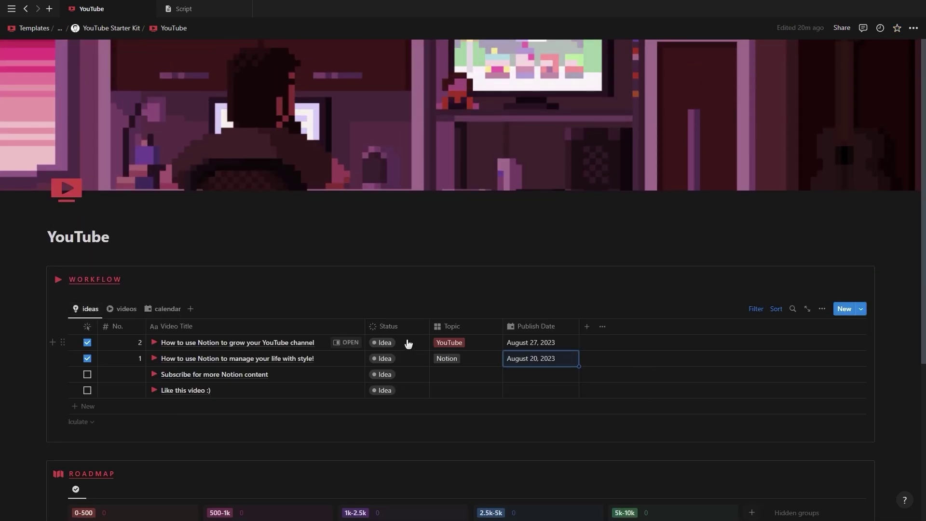
Mark the YouTube-channel idea Recording and the manage-your-life idea Published, then show the videos view.
click(393, 344)
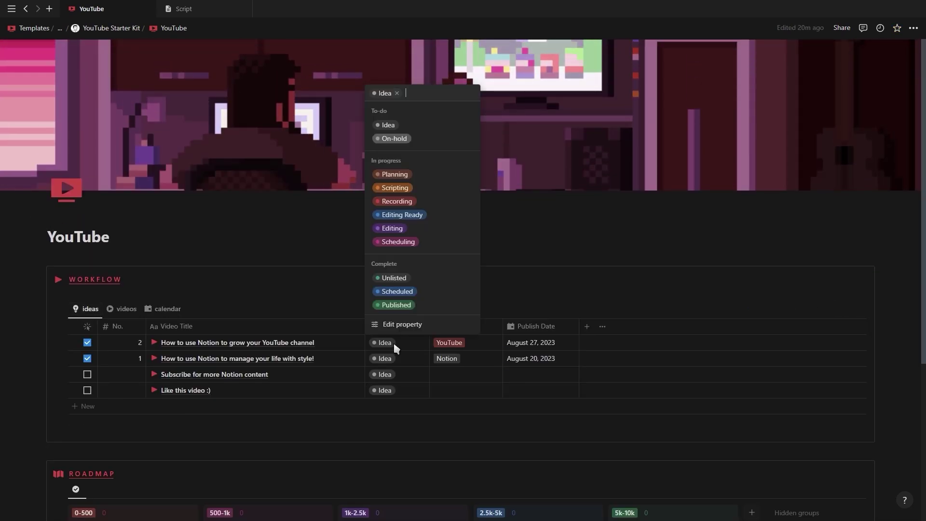
click(397, 201)
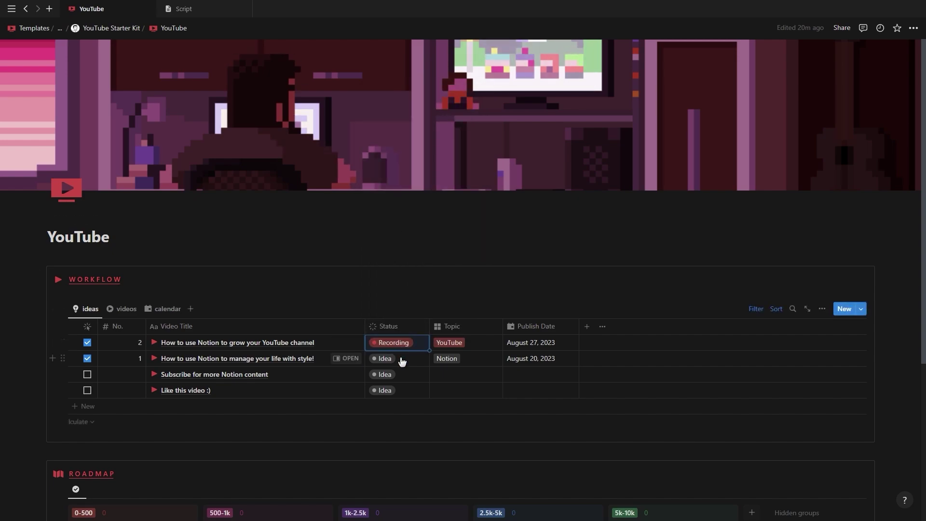
click(402, 361)
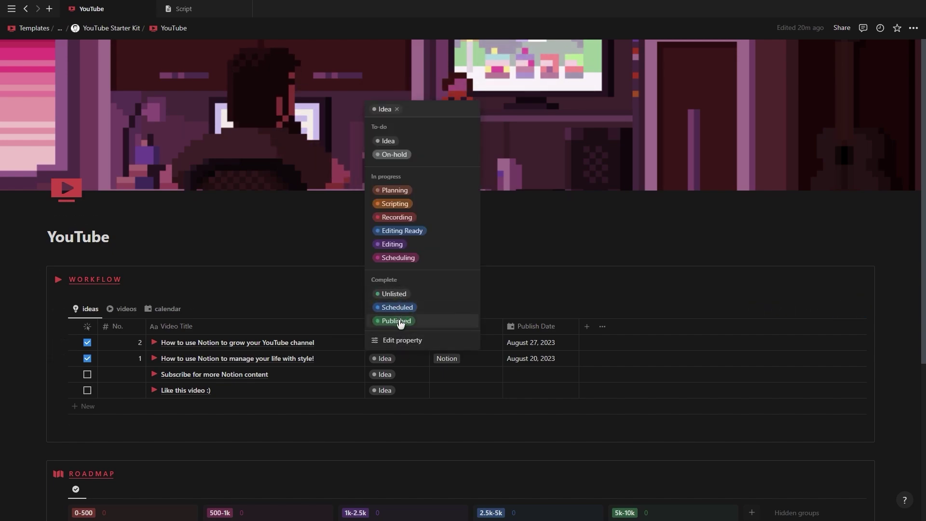
click(400, 321)
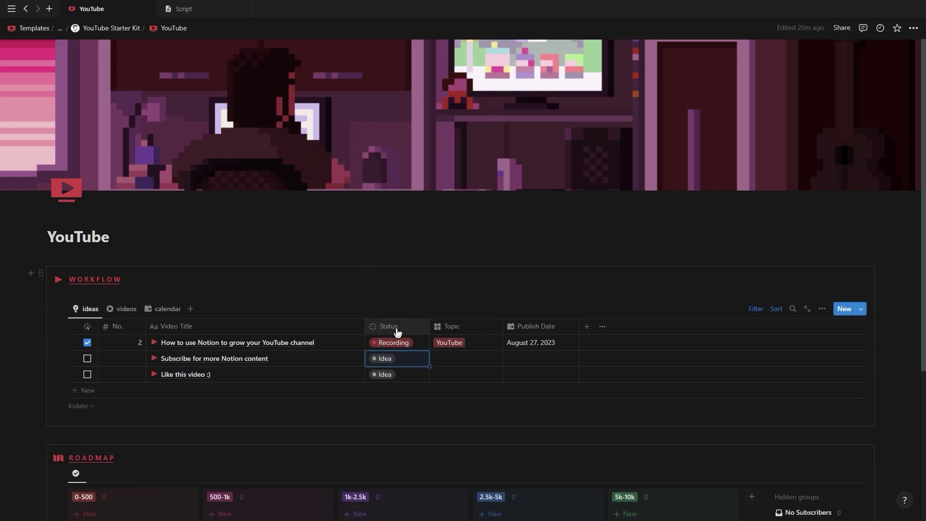
click(123, 310)
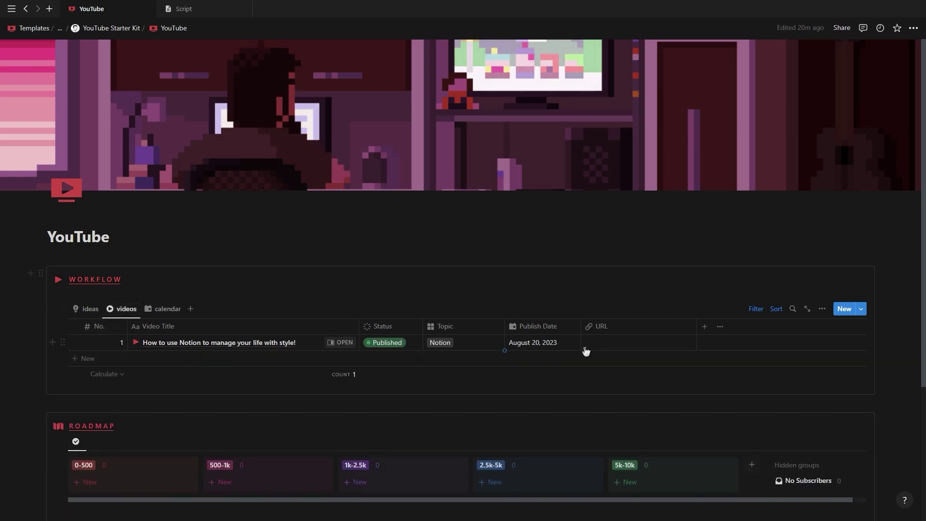
Browse the audience's other channels and watched videos, then open a Notion beginners video.
click(604, 343)
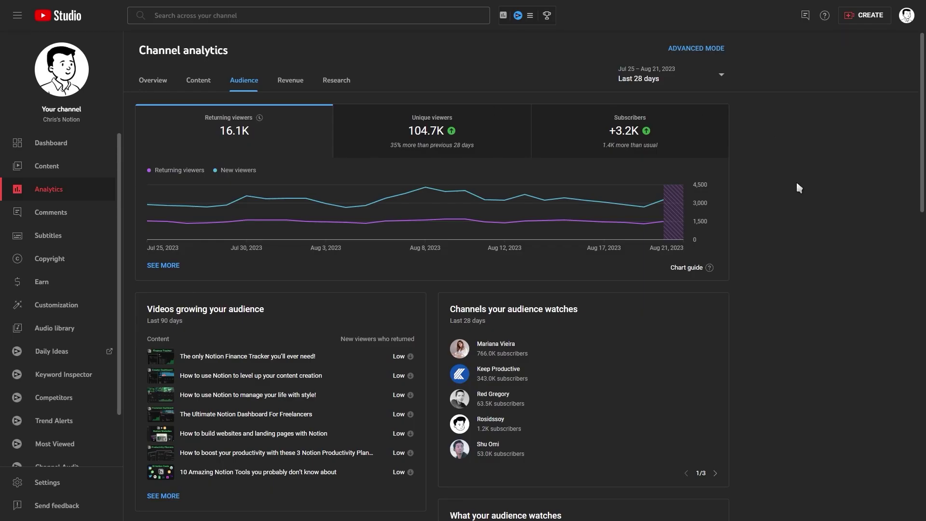
scroll(797, 188, down, 3)
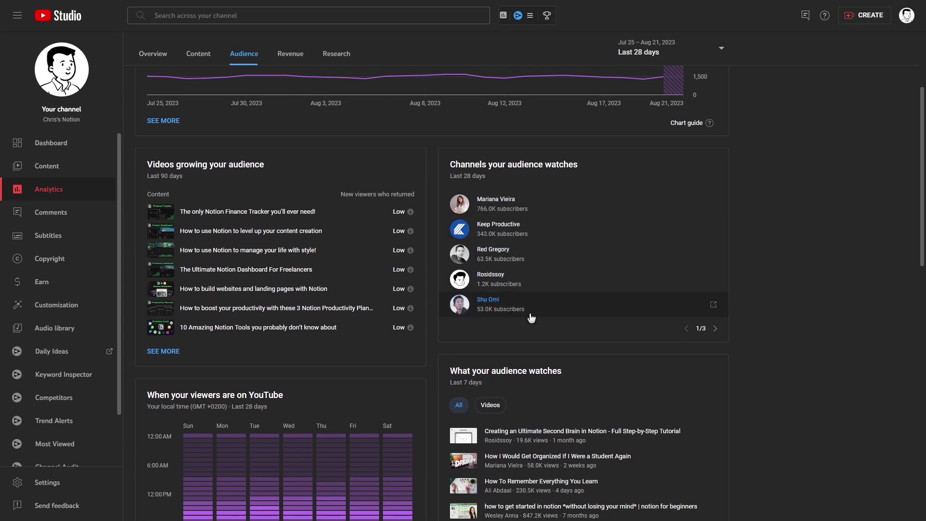
click(715, 329)
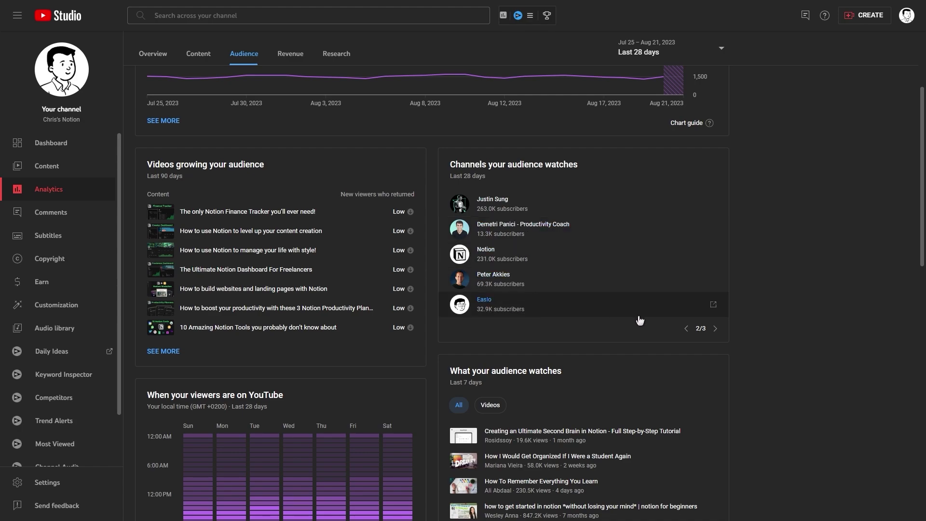
click(716, 329)
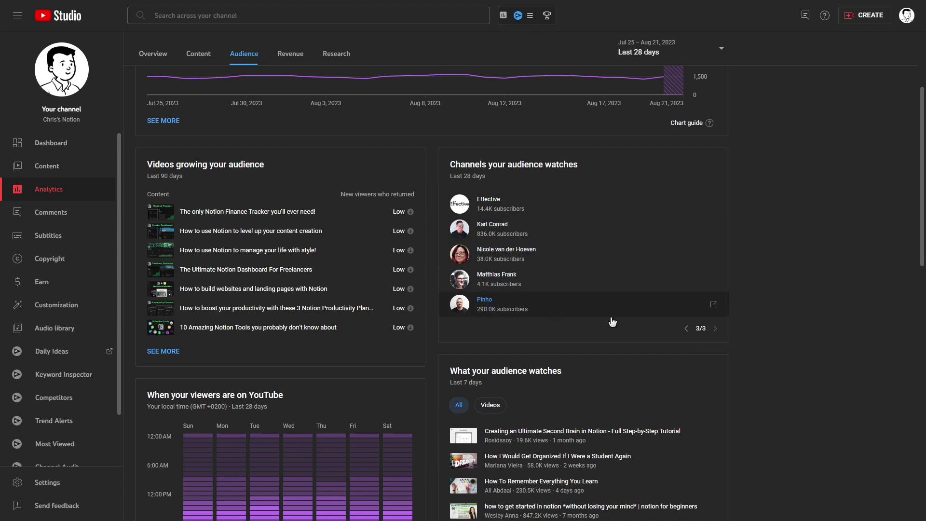
scroll(622, 323, down, 5)
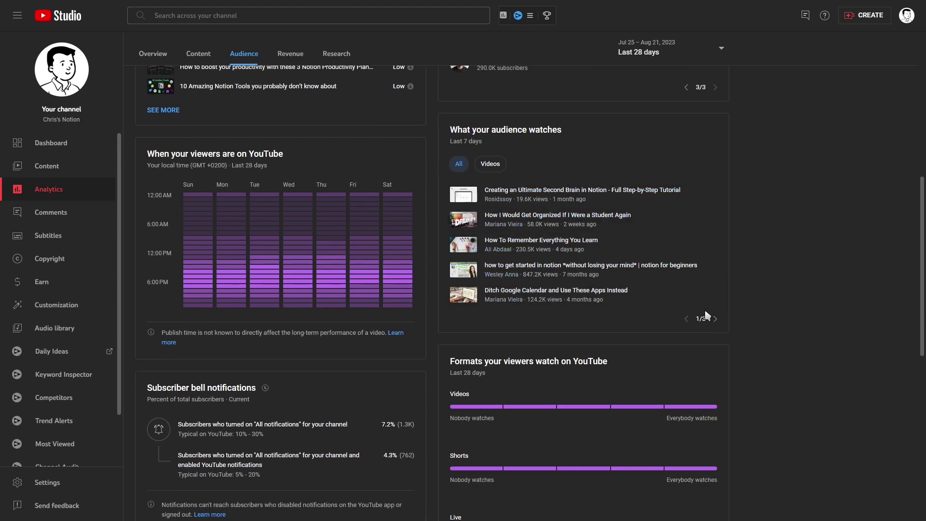
click(716, 319)
click(716, 319)
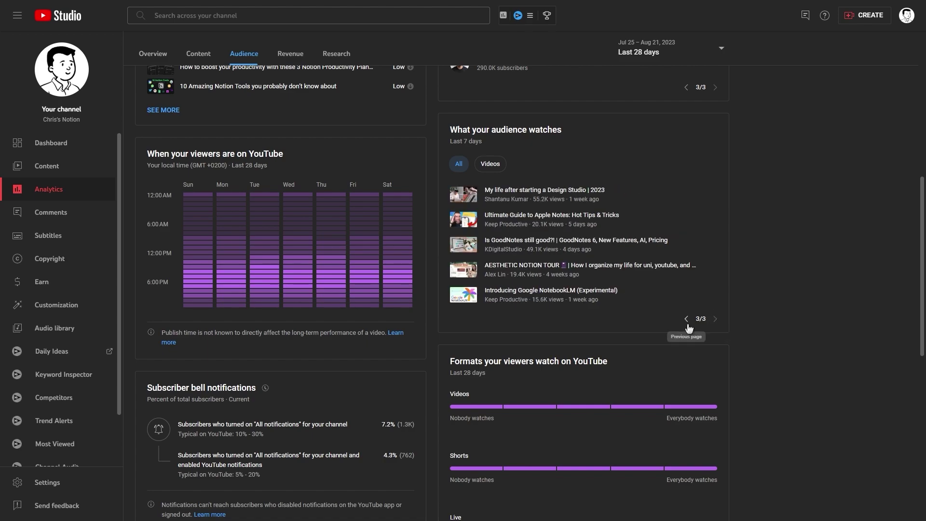
double_click(687, 320)
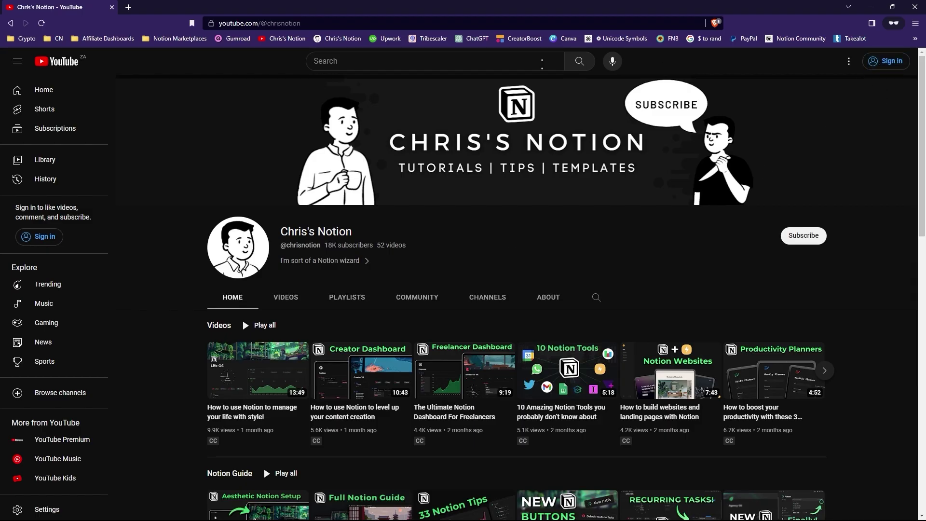
key(Return)
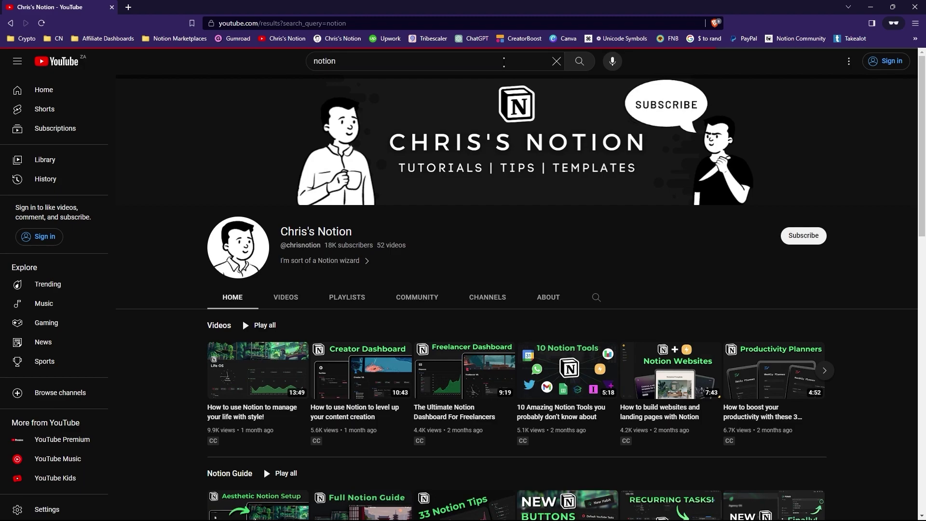
scroll(256, 120, down, 7)
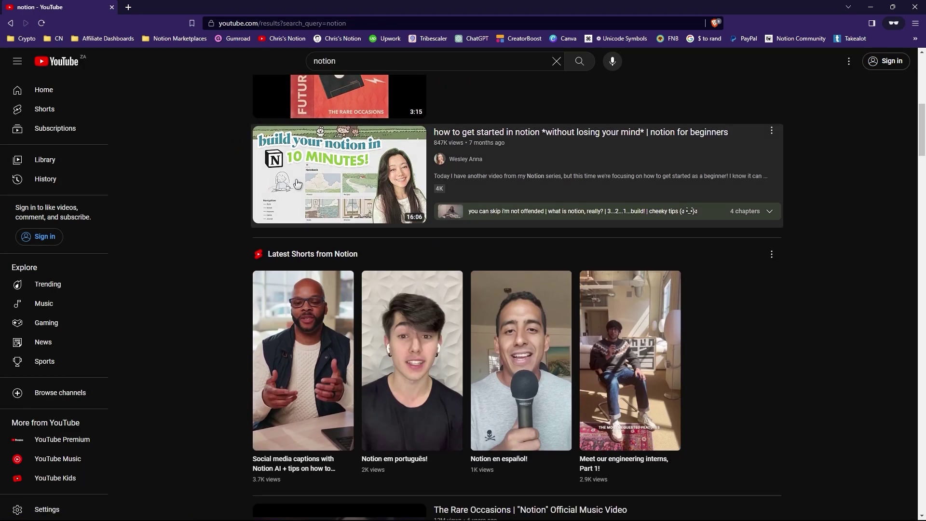
click(297, 184)
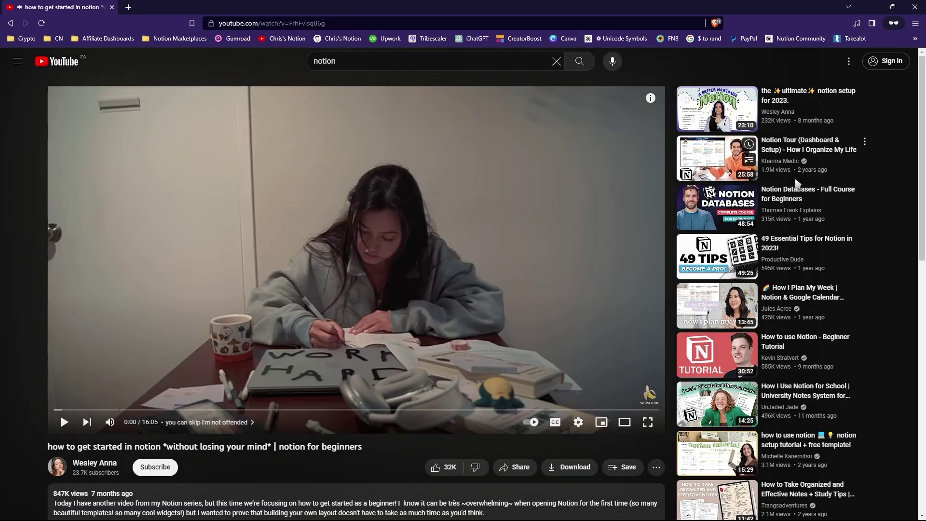
Run a vidIQ keyword search for 'chris notion'.
scroll(805, 184, down, 10)
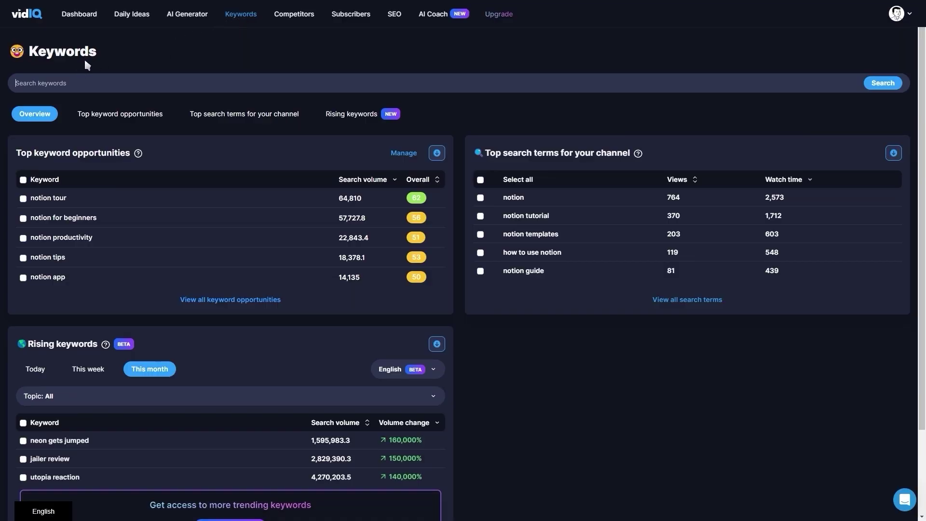
text(chris notion)
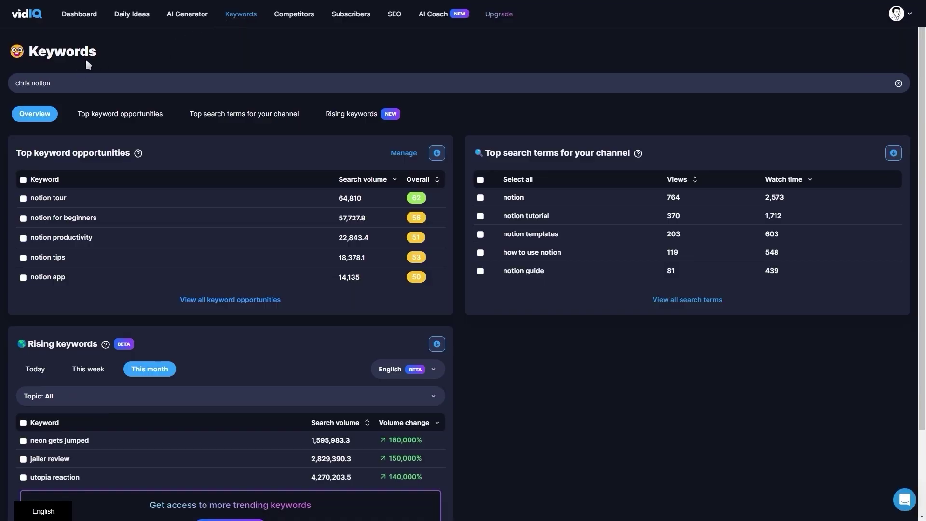
key(Return)
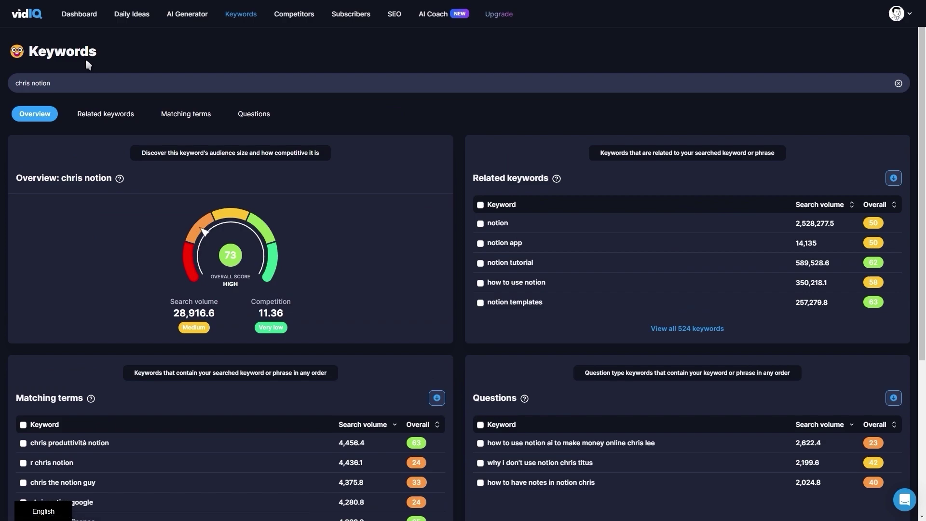
Show all terms matching chris notion, then view the Easlo channel's trending videos in vidIQ.
click(180, 116)
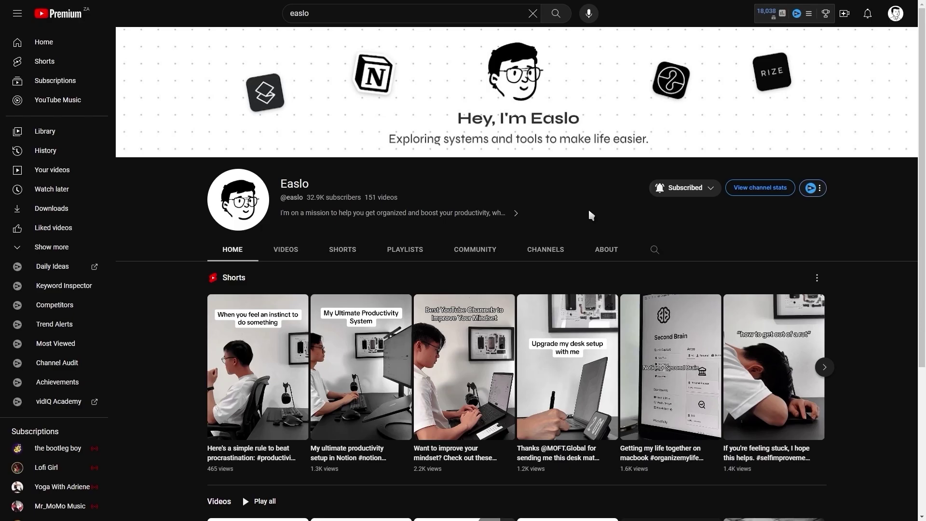
click(821, 191)
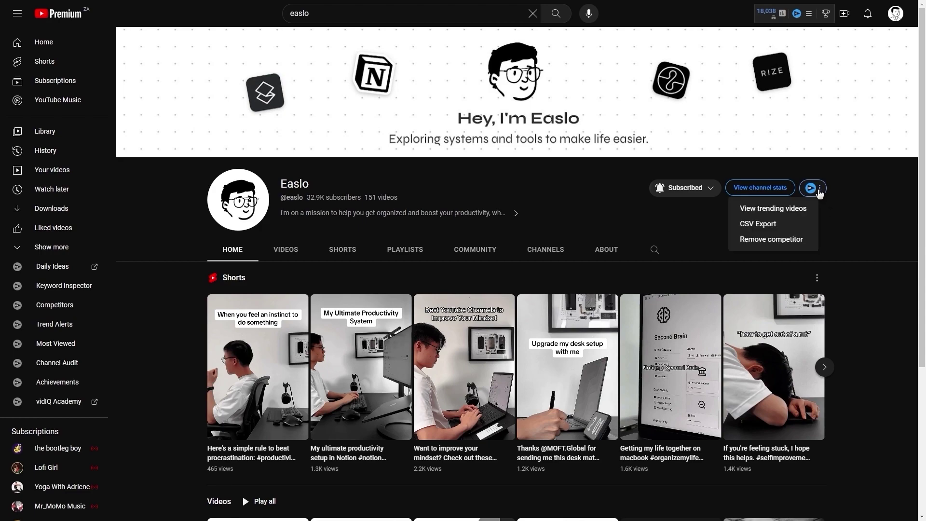
click(796, 209)
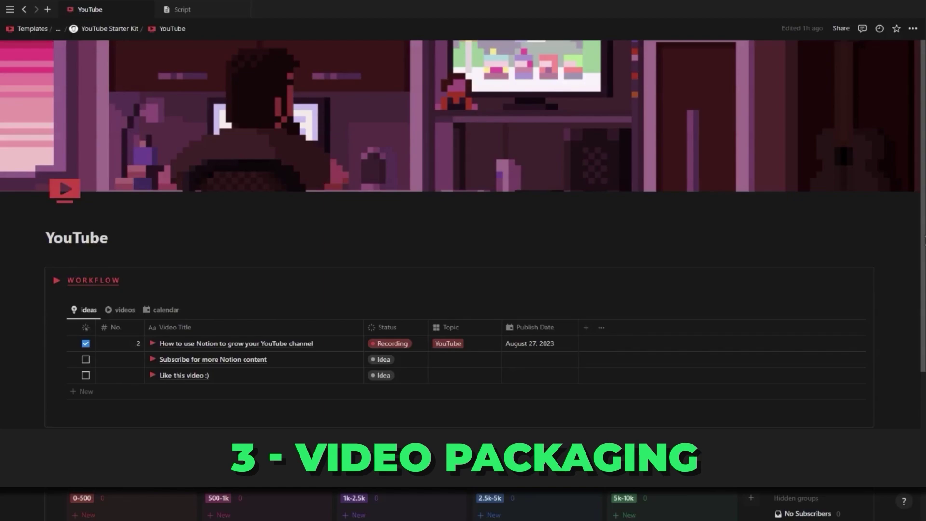
Open the 'How to use Notion to grow your YouTube channel' page and expand Title Ideas.
click(348, 343)
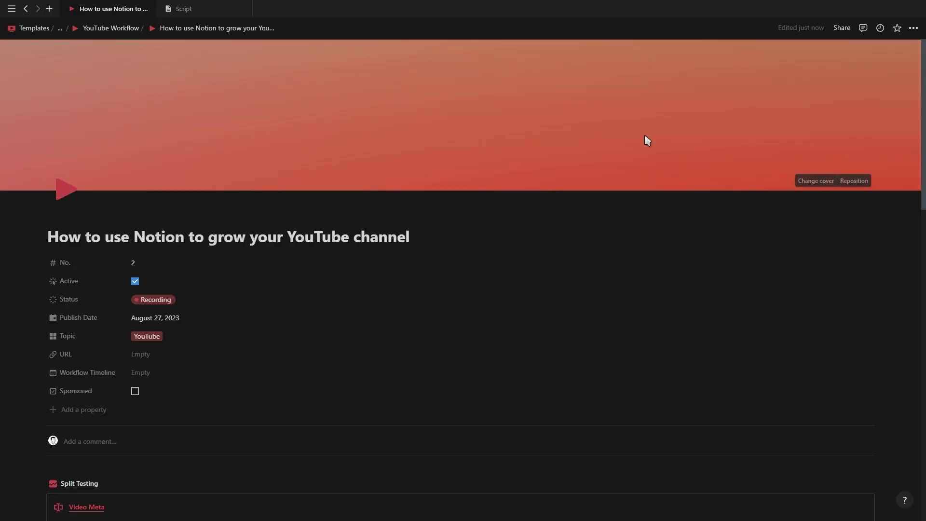
scroll(668, 154, down, 9)
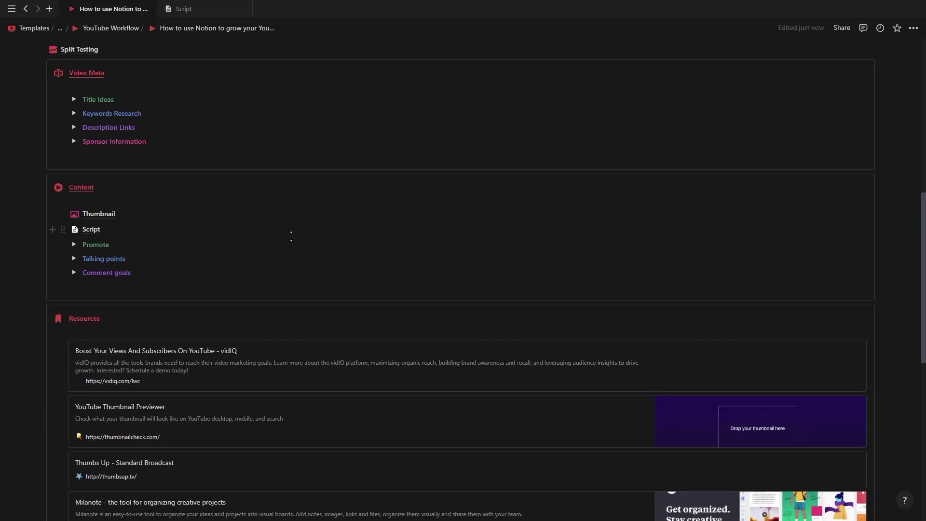
scroll(270, 296, down, 10)
scroll(265, 377, up, 13)
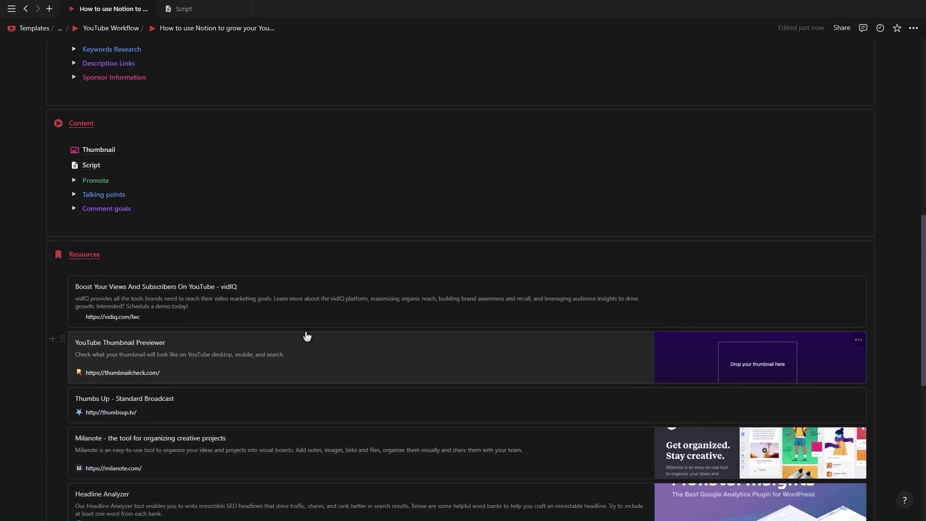
click(73, 245)
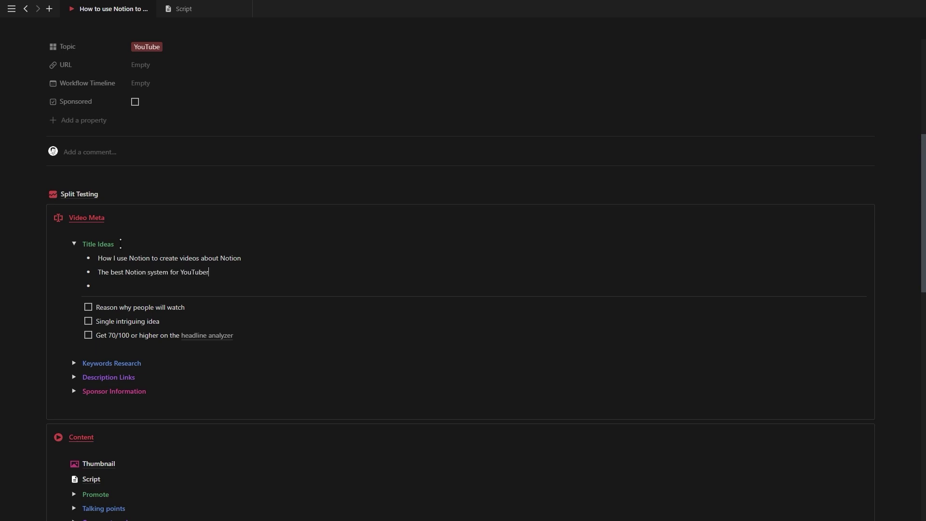
scroll(162, 280, down, 10)
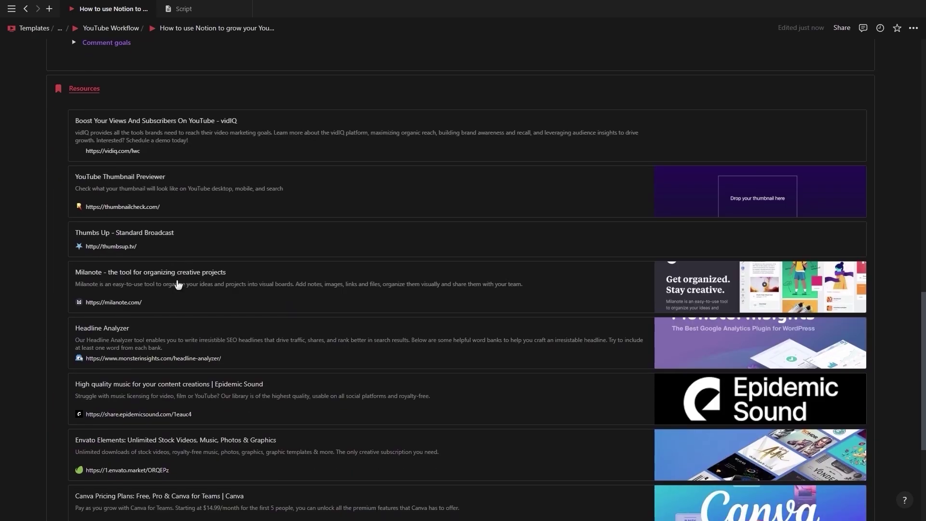
Score 'How To Use Notion To Grow Your YouTube Channel' in the Headline Analyzer and copy it.
click(174, 345)
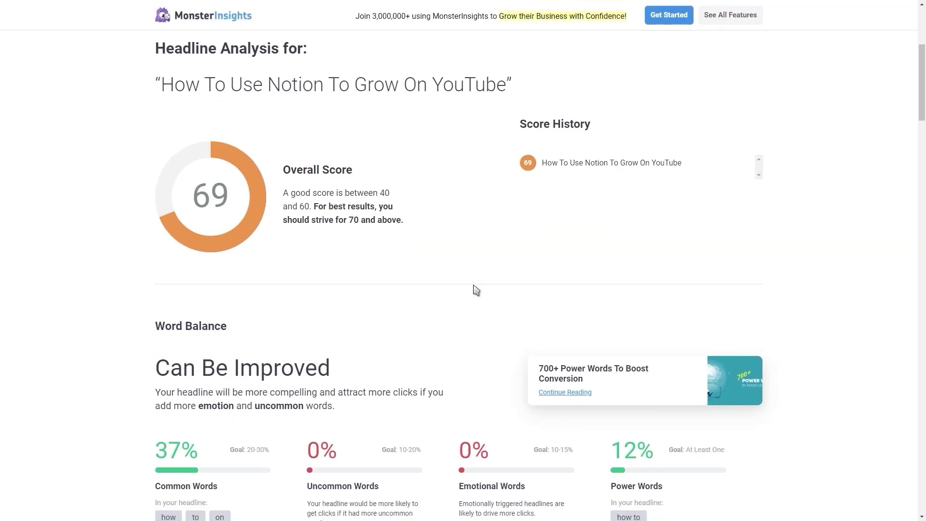
scroll(400, 215, up, 5)
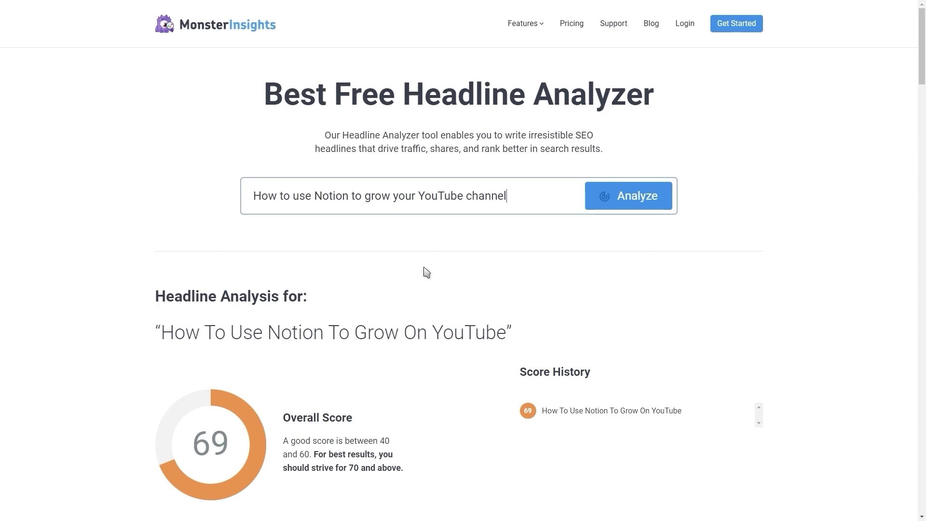
key(Return)
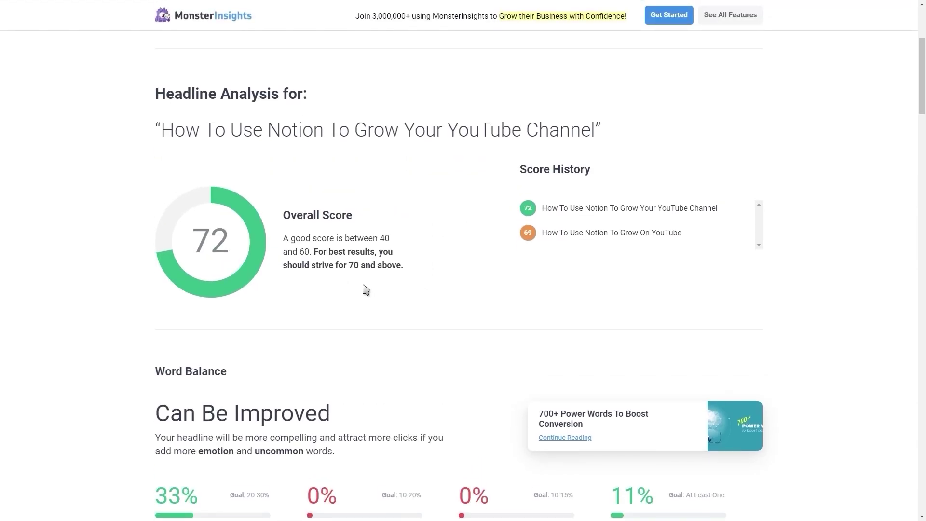
scroll(868, 304, down, 20)
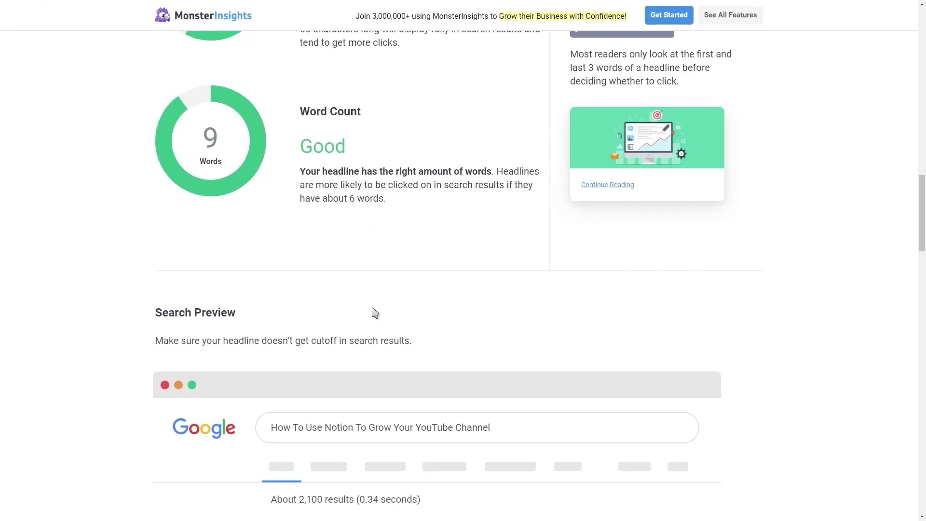
scroll(435, 342, down, 20)
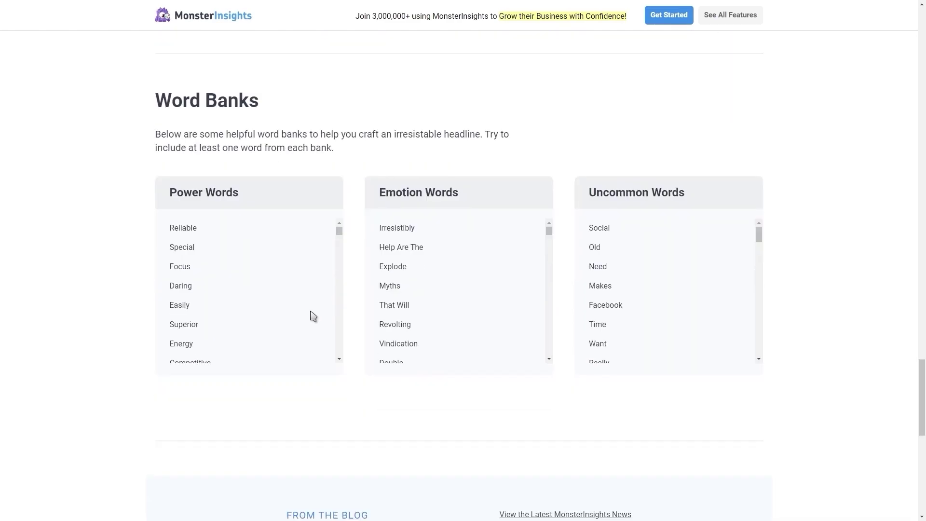
scroll(270, 270, down, 5)
scroll(478, 280, down, 8)
scroll(676, 299, down, 4)
scroll(438, 261, up, 5)
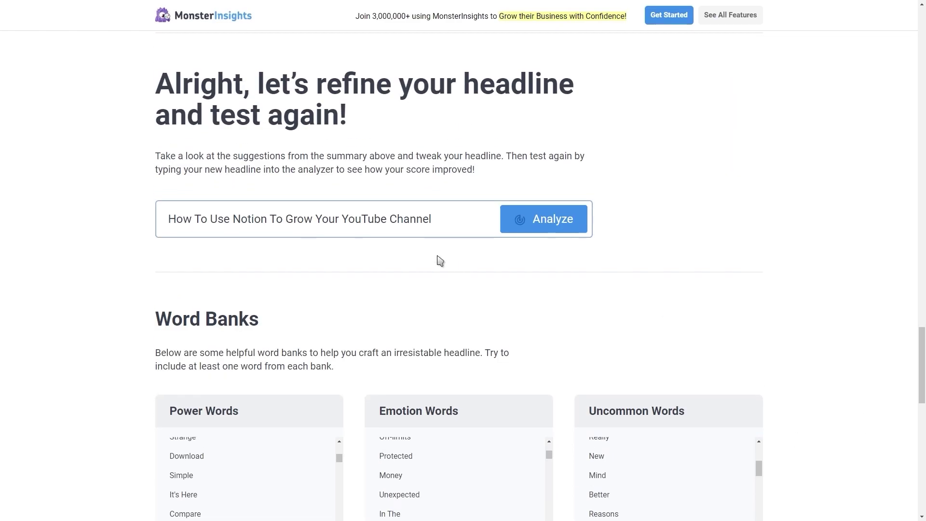
drag(452, 225, 249, 232)
Paste the analyzed headline as the third Title Ideas bullet in Notion.
click(800, 258)
key(alt+Tab)
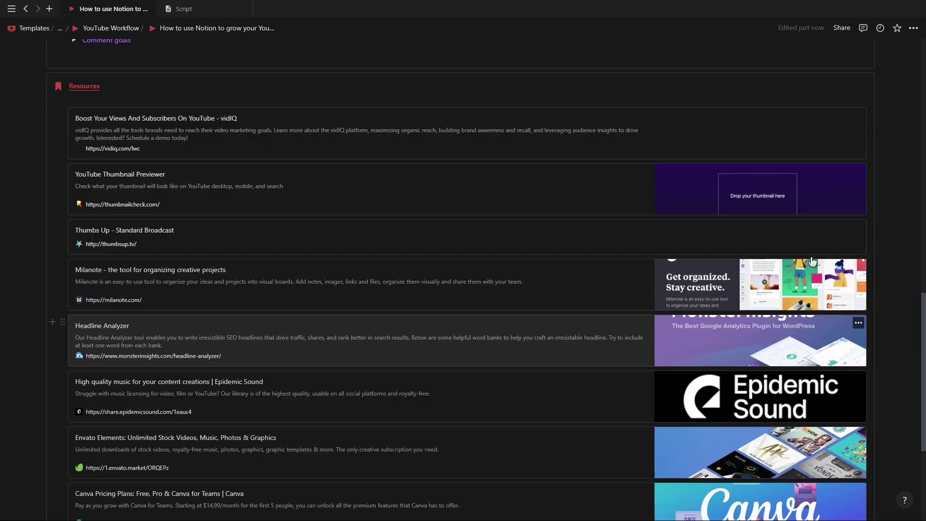
scroll(687, 286, up, 5)
scroll(688, 285, up, 5)
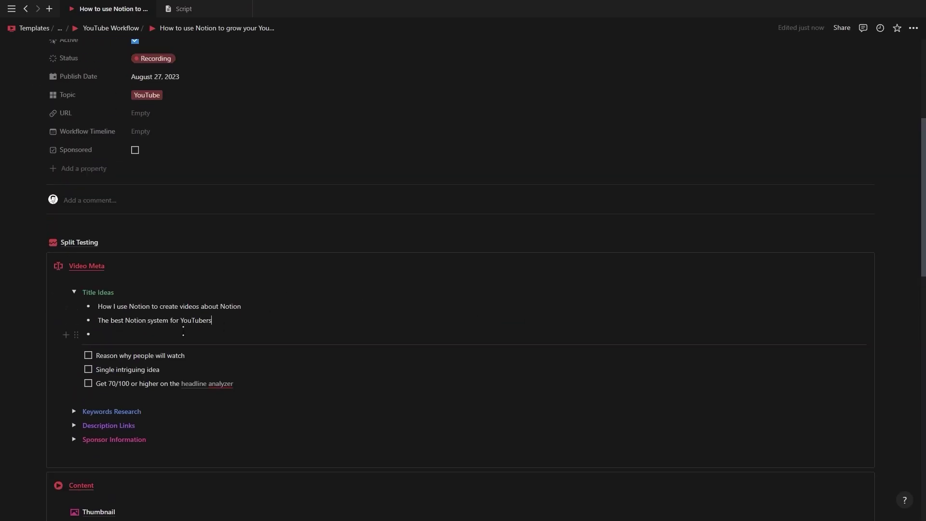
click(184, 331)
text(How To Use Notion To Grow Your YouTube Channel)
Tick the three title checklist items and collapse the Title Ideas section.
click(89, 355)
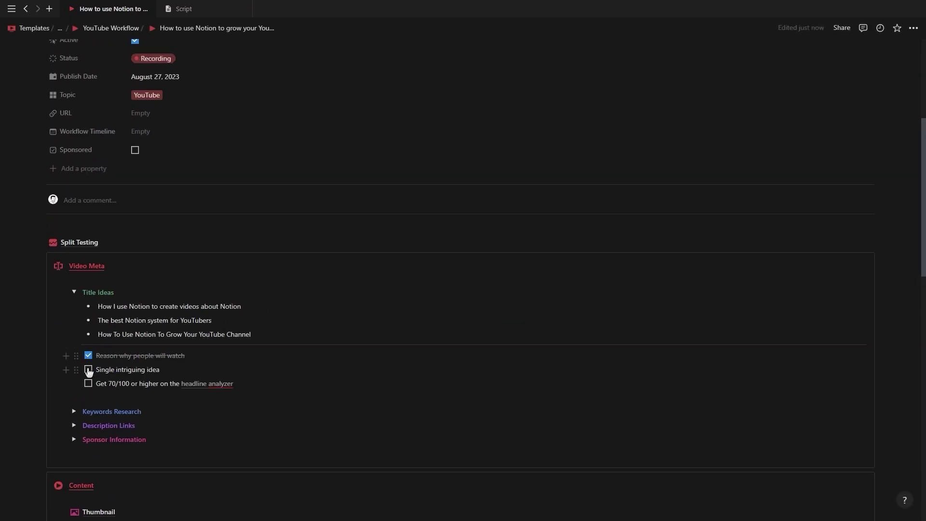
click(88, 369)
click(88, 383)
click(74, 292)
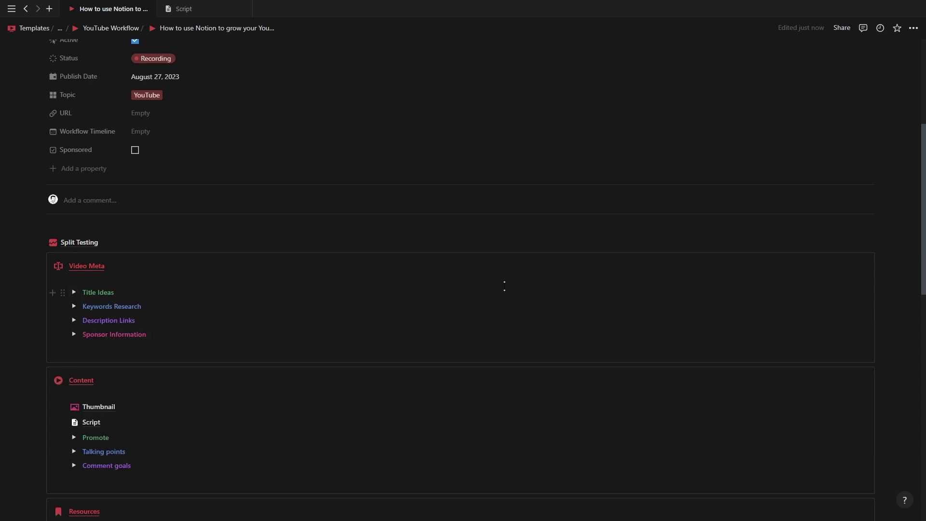
scroll(227, 249, down, 1)
click(110, 360)
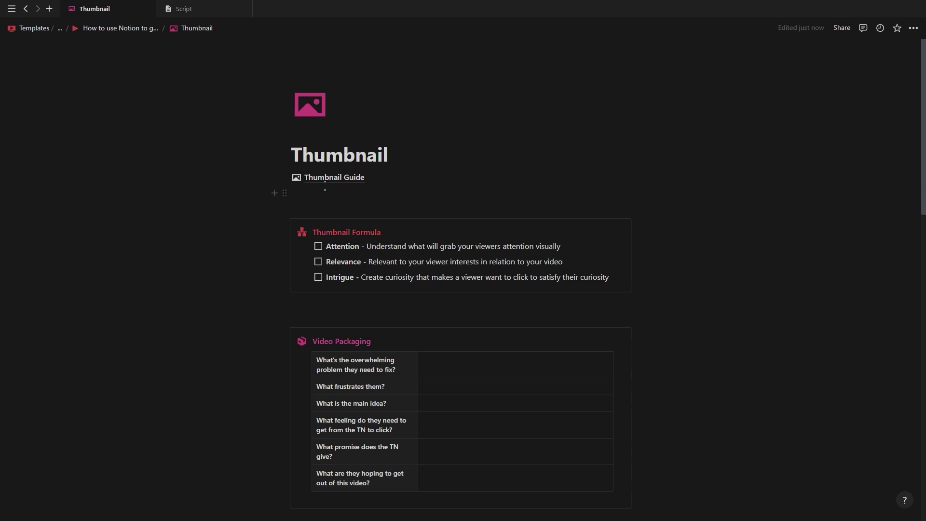
Look over the Thumbnail Guide, then tick Attention, Relevance and Intrigue in the Thumbnail Formula.
click(334, 178)
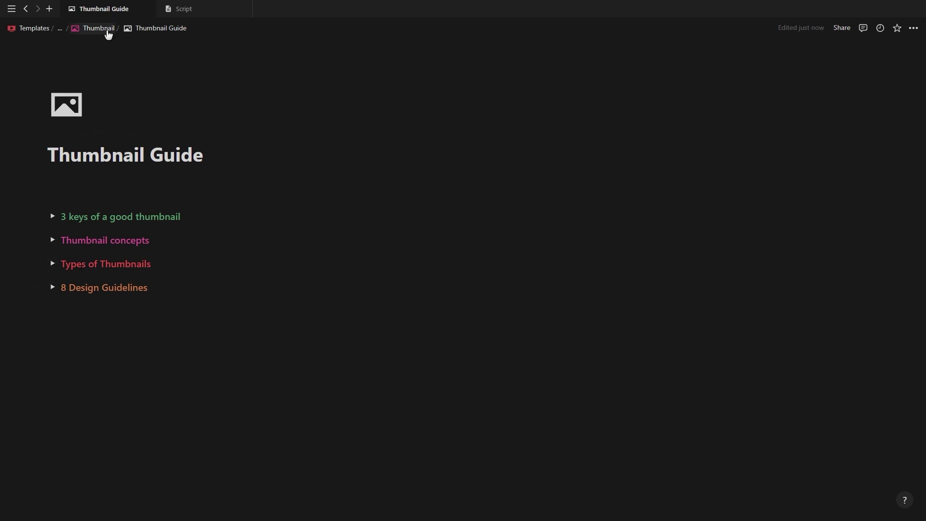
click(107, 30)
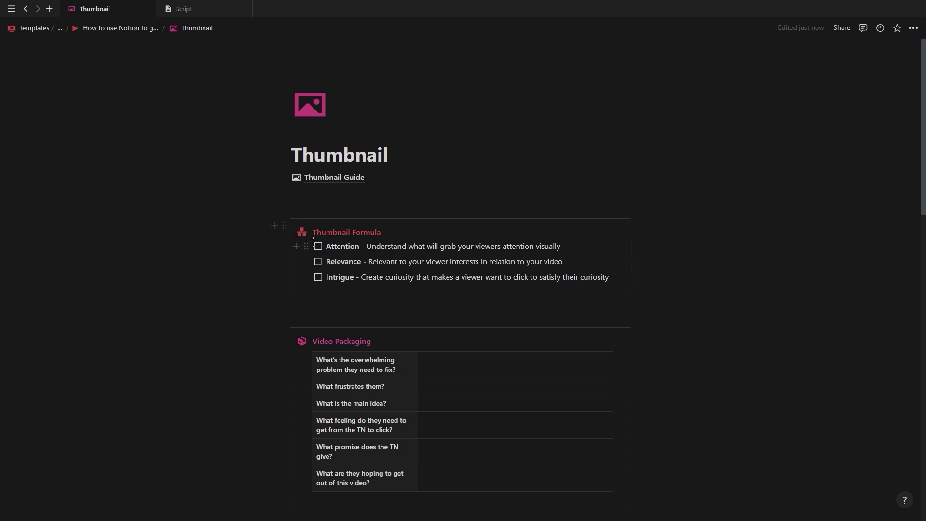
click(318, 247)
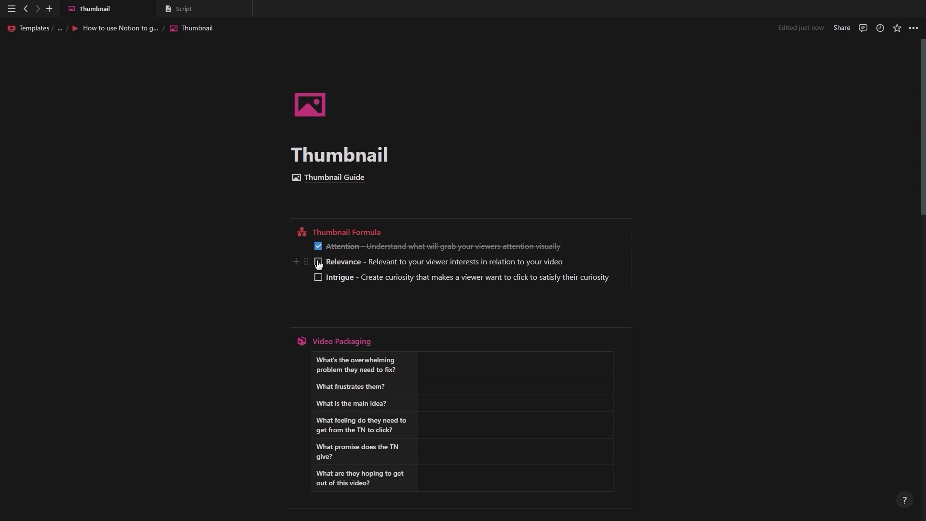
click(319, 263)
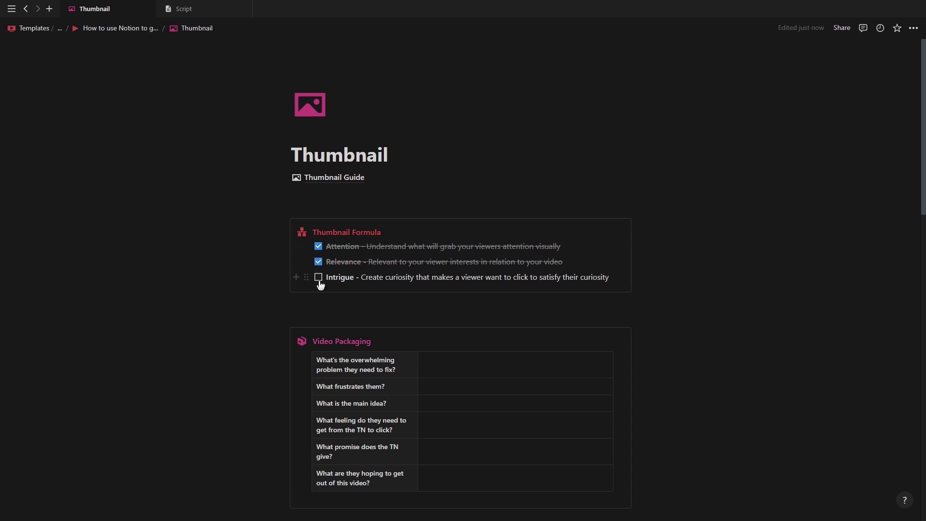
click(319, 277)
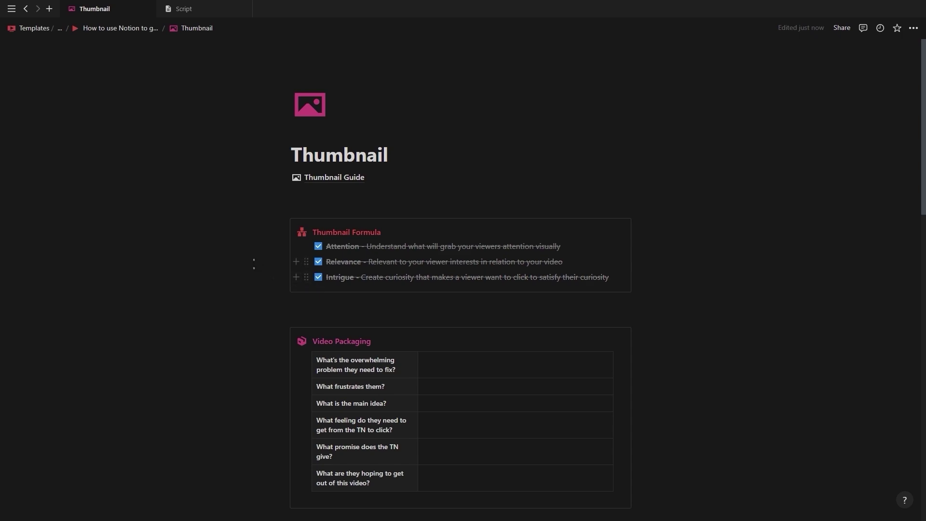
Review the Video Packaging answers and the Plan 3 thumbnails section.
scroll(241, 253, down, 3)
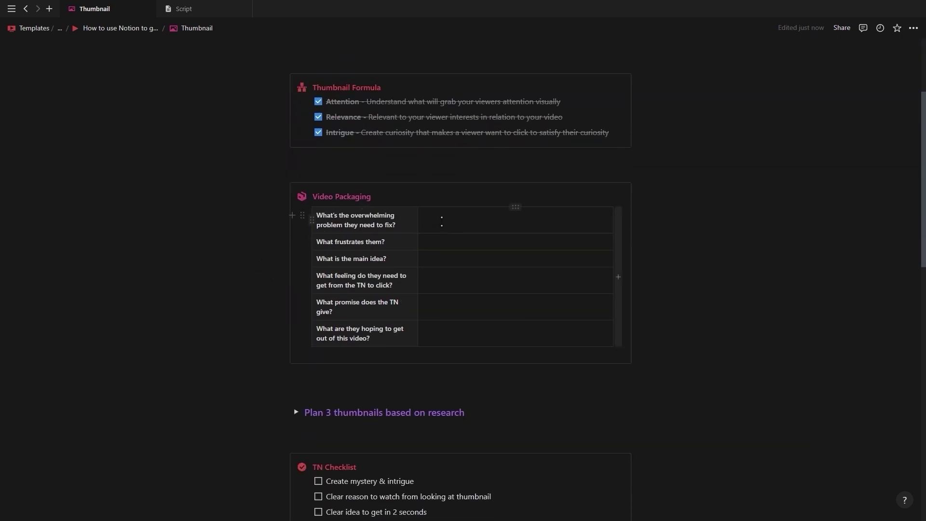
click(442, 221)
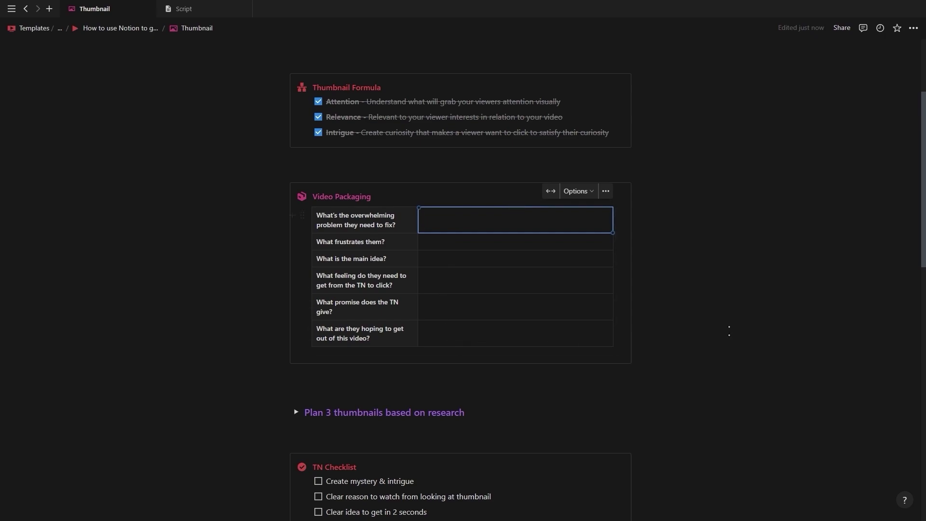
scroll(724, 308, down, 4)
click(297, 220)
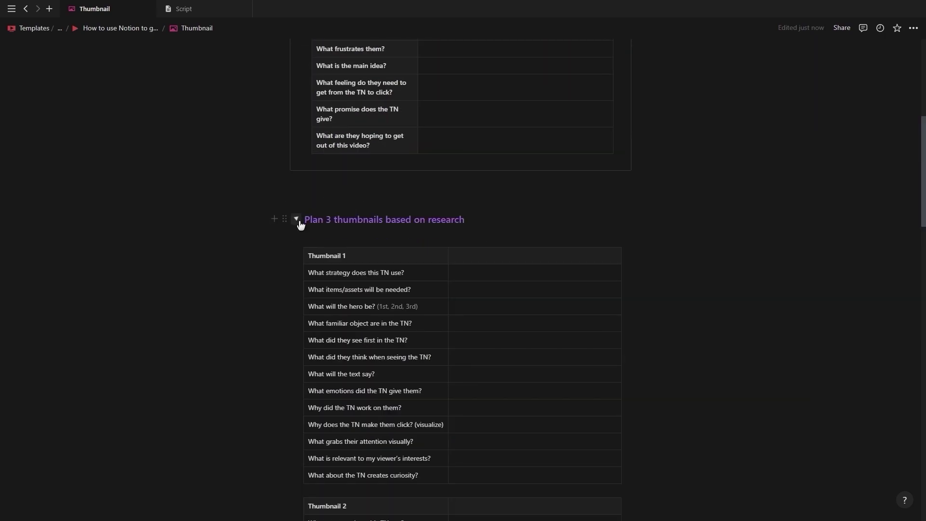
scroll(384, 167, down, 2)
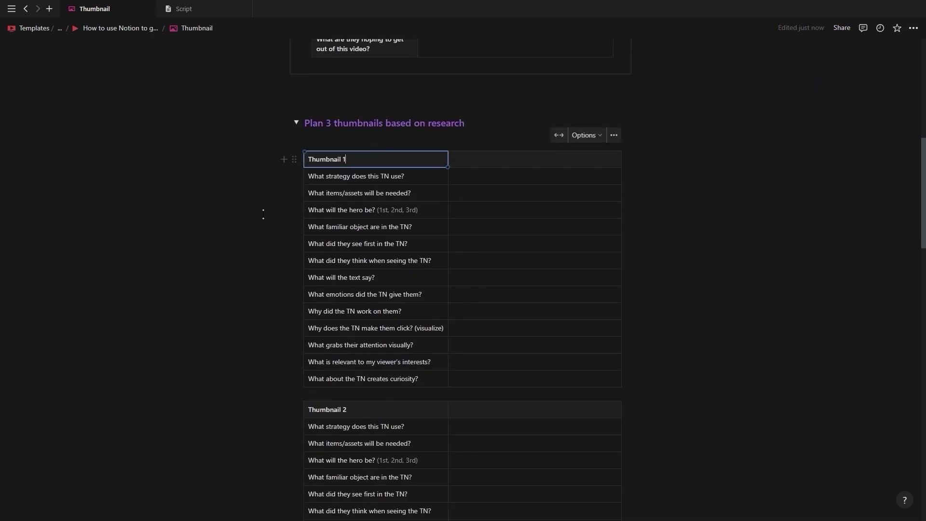
scroll(417, 217, down, 5)
scroll(376, 269, down, 5)
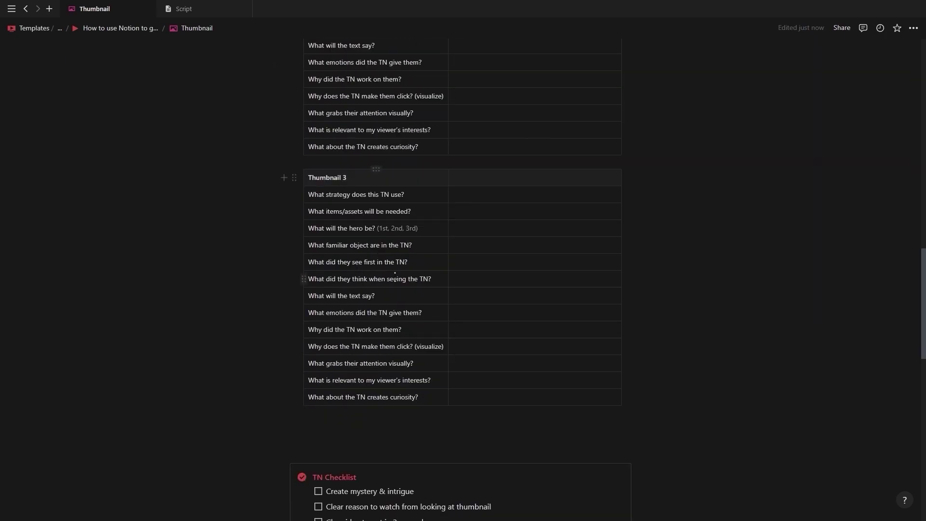
scroll(372, 289, up, 11)
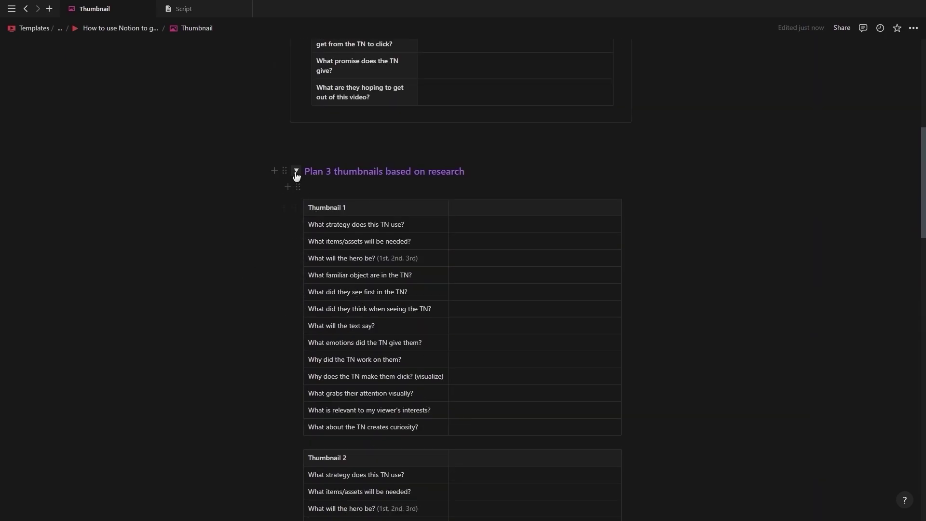
click(296, 172)
Tick the first five TN Checklist items, from Create mystery & intrigue to One sentence idea.
click(318, 240)
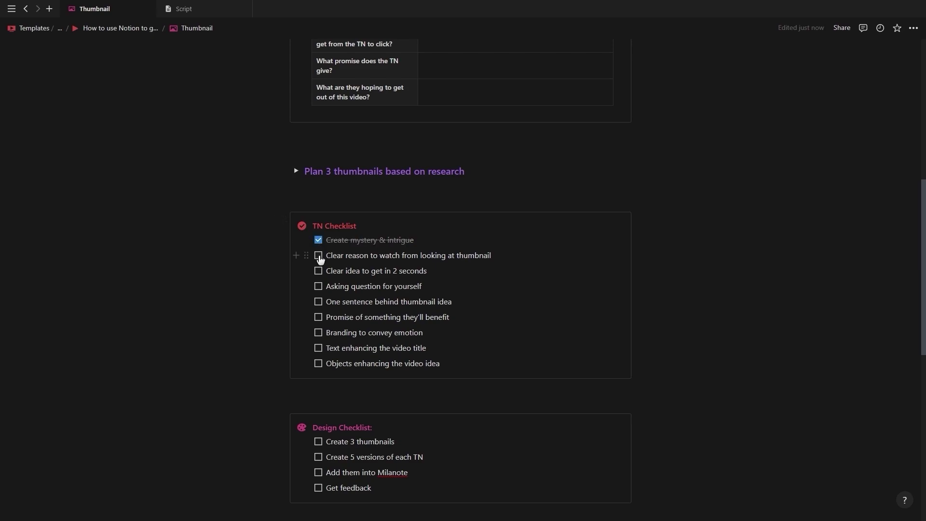
click(319, 256)
click(319, 271)
click(318, 286)
click(319, 302)
Tick Create 3 thumbnails, Create 5 versions and Add them into Milanote, then visit TN 1-3 feedback cells.
scroll(321, 281, down, 4)
click(319, 249)
click(318, 264)
click(318, 279)
scroll(321, 290, down, 3)
click(369, 233)
click(370, 249)
click(370, 267)
click(245, 271)
scroll(246, 271, down, 2)
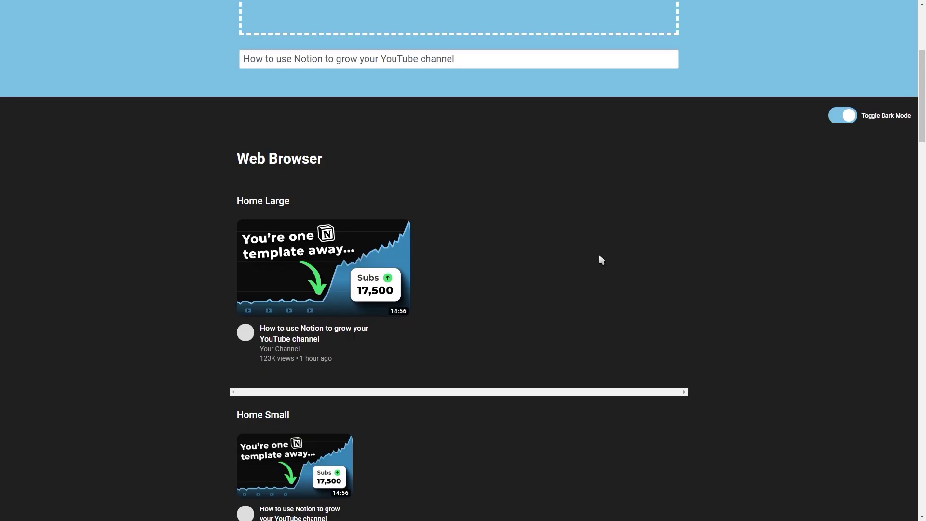
Snip a screenshot of the Home Large thumbnail card on ThumbsUp.tv.
scroll(599, 255, down, 7)
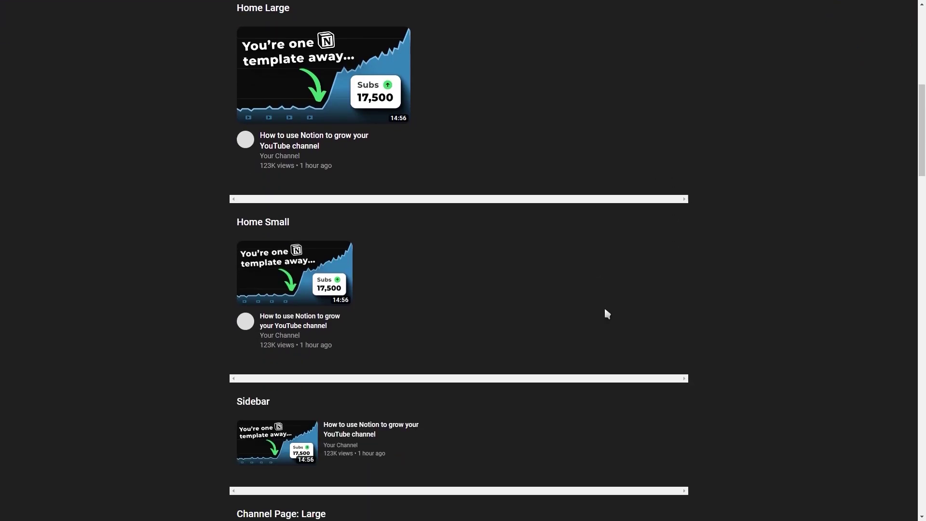
scroll(603, 319, up, 10)
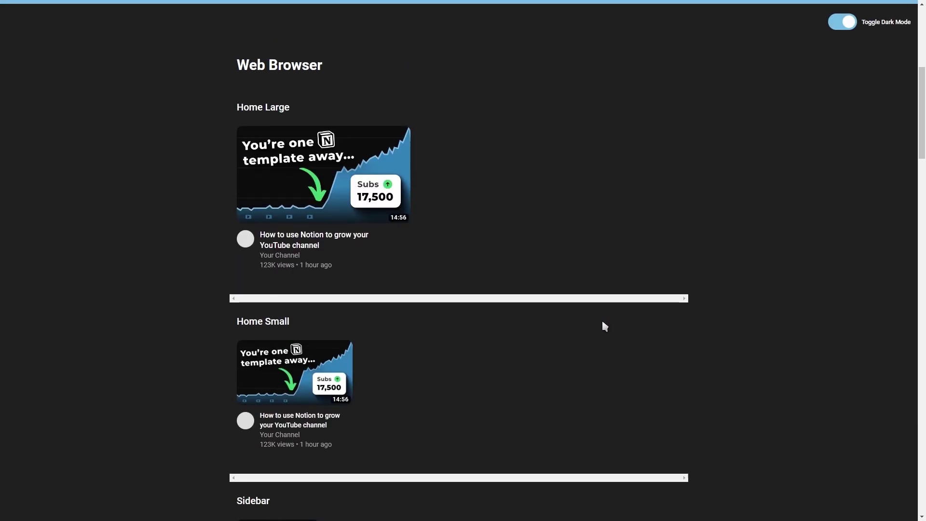
key(super+shift+s)
drag(232, 261, 426, 421)
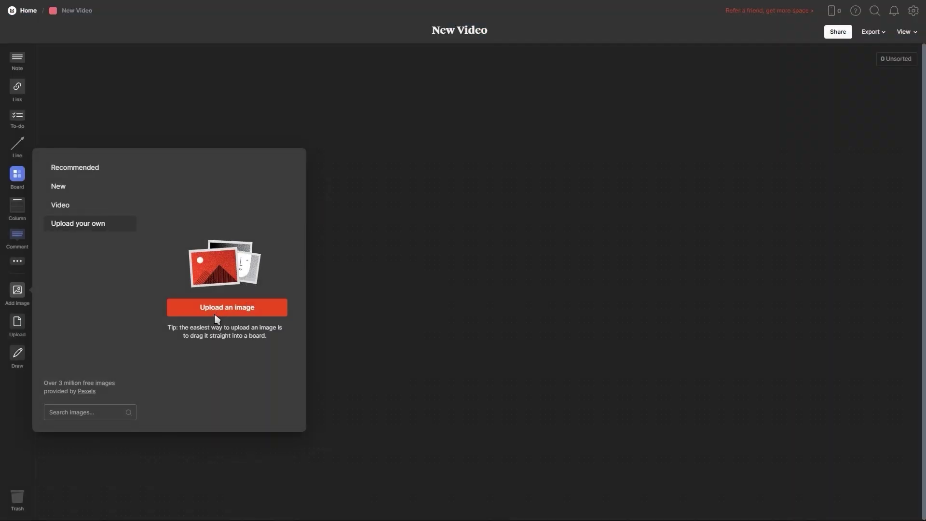
Paste the thumbnail snippet and lay the blue, red and green thumbnail versions side by side.
key(ctrl+v)
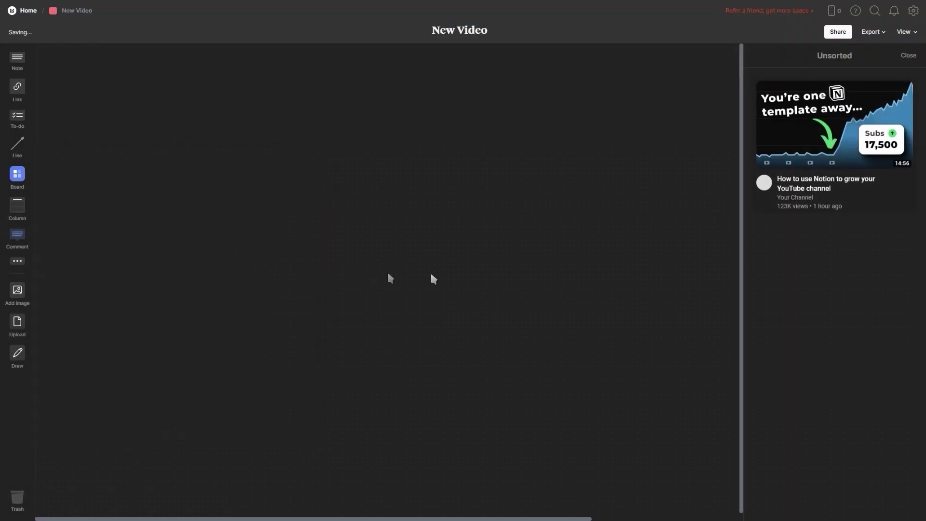
drag(834, 141, 152, 136)
drag(392, 154, 318, 154)
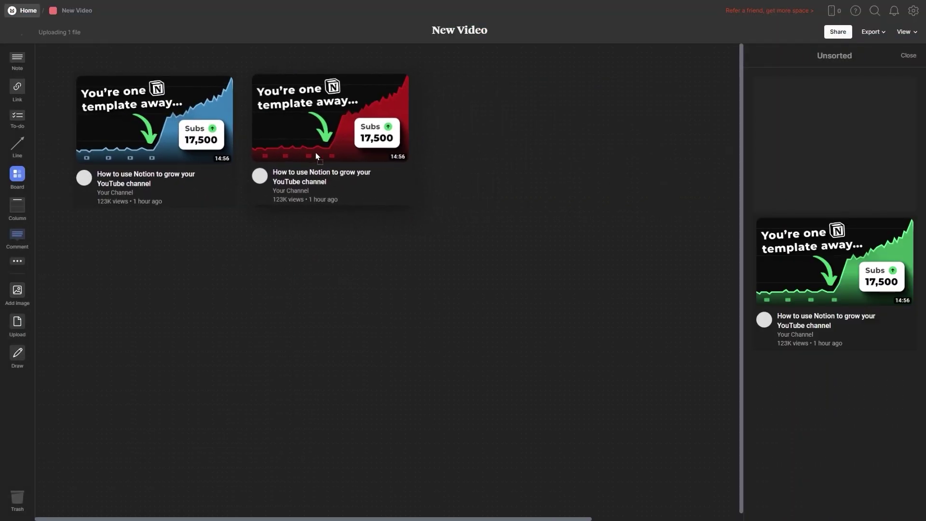
drag(834, 261, 506, 145)
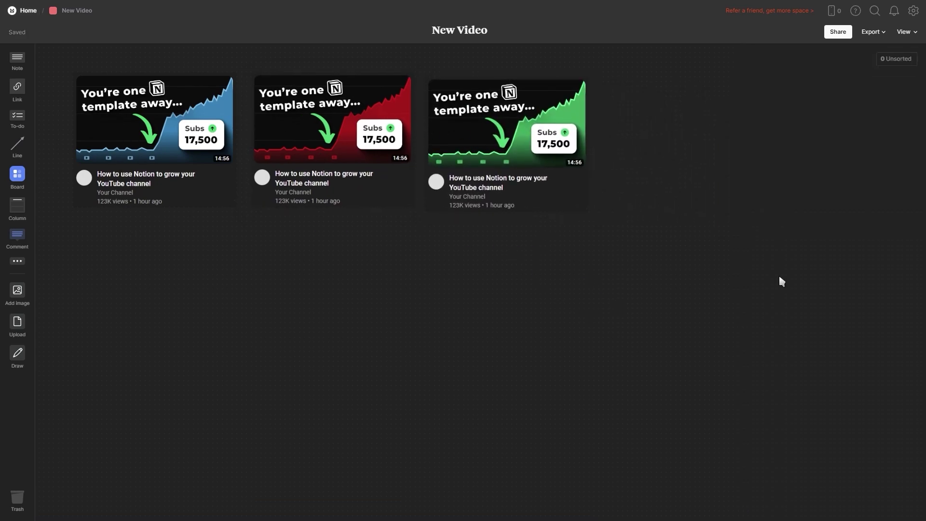
Turn on the board's read-only share link and copy it.
click(839, 33)
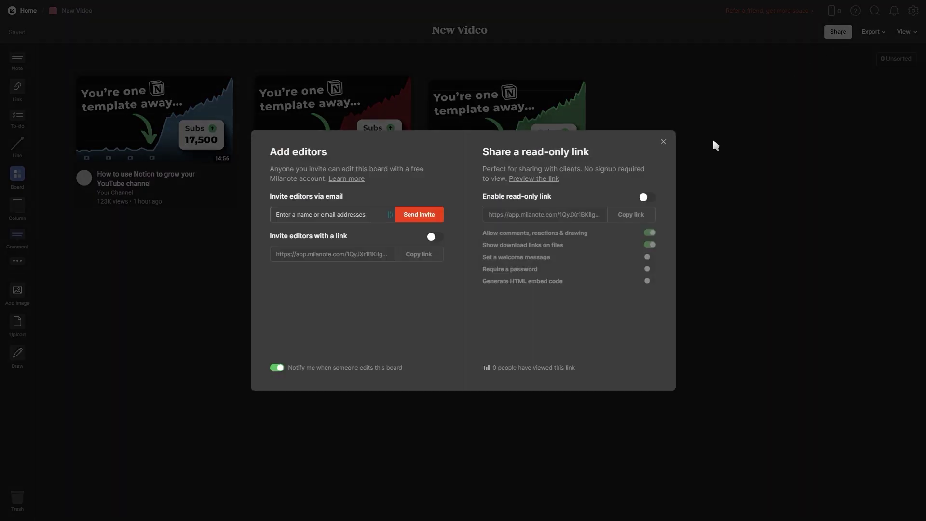
click(645, 198)
click(629, 215)
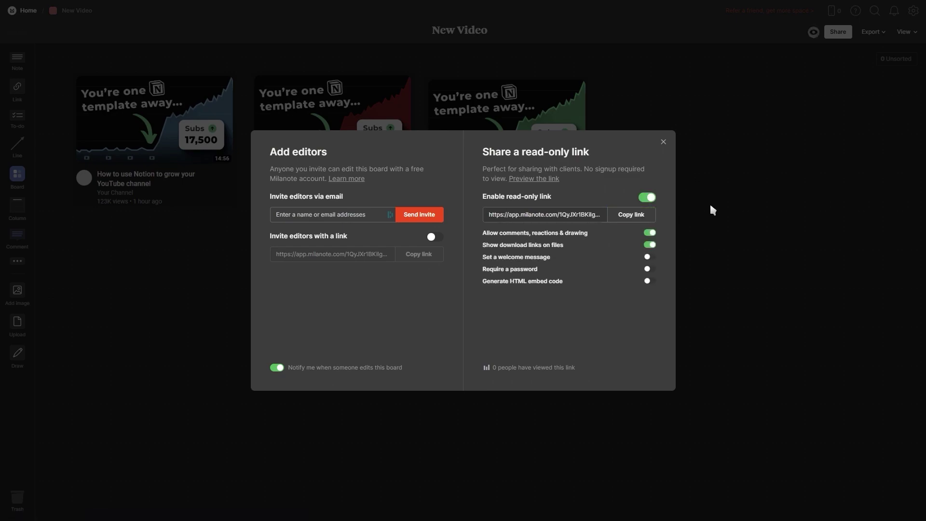
Paste the board link under Milanote board in Notion and embed it.
key(alt+Tab)
text(https://app.milanote.com/1QyJXr1BKilgfs?p=vaAUUysbdai)
click(519, 438)
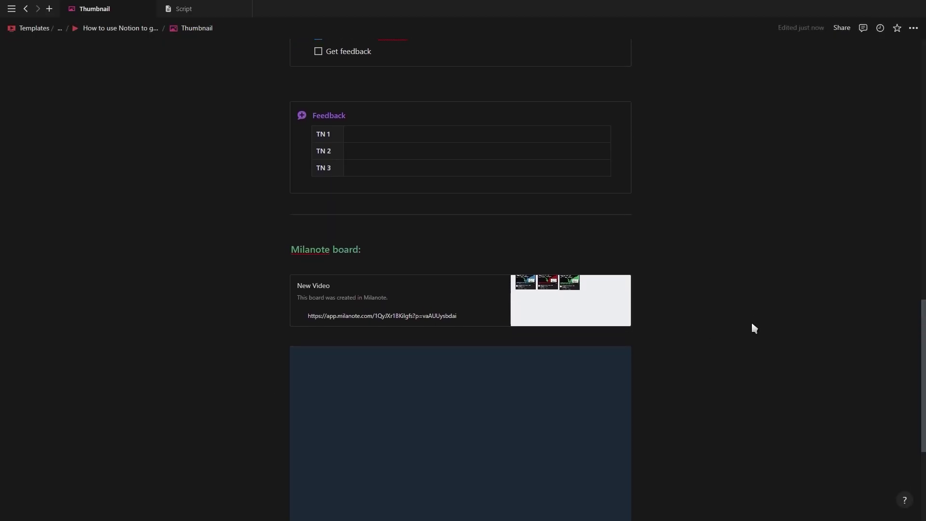
Preview the thumbnail on a YouTube home page in mobile layout.
scroll(459, 438, down, 3)
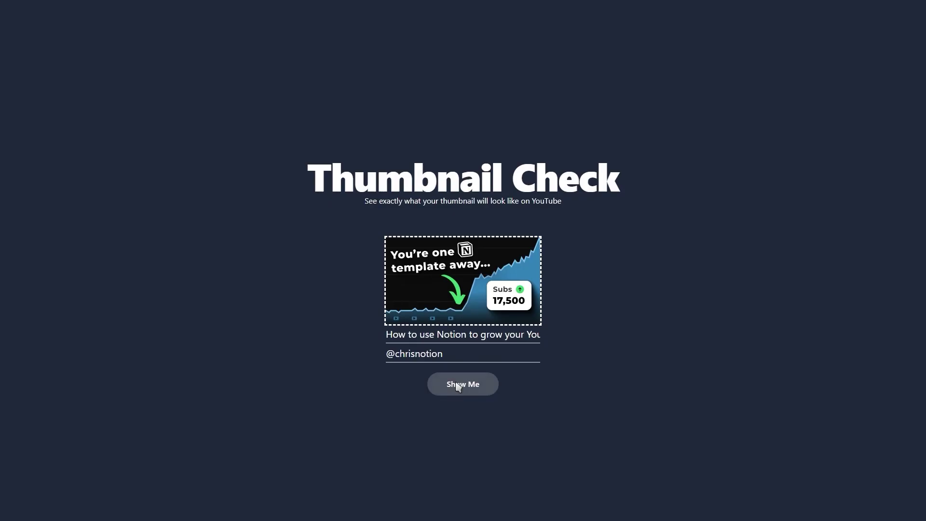
click(457, 386)
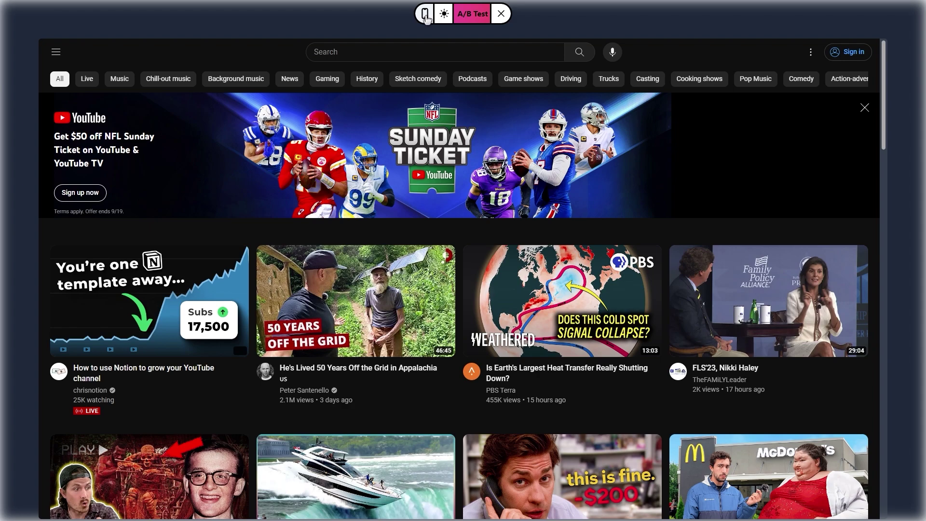
click(425, 14)
scroll(431, 111, down, 2)
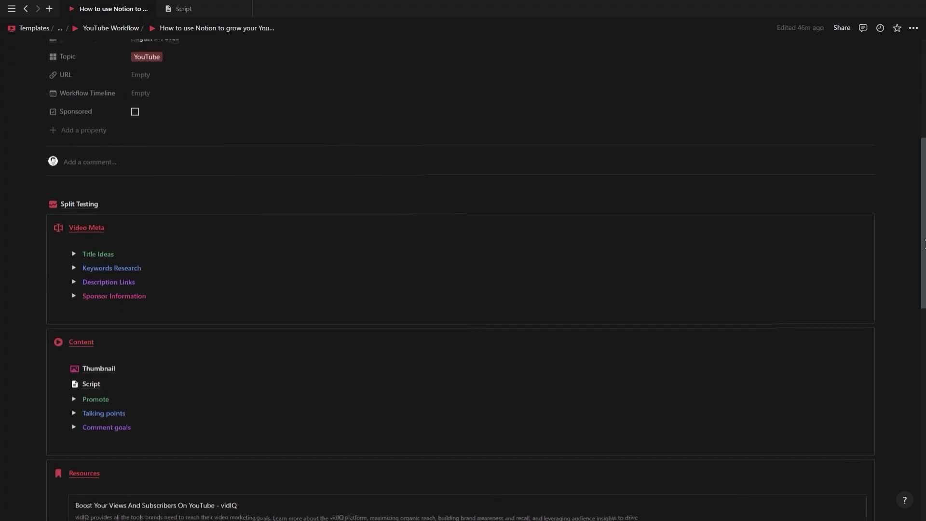
scroll(181, 193, down, 7)
Scroll the Resources list, then go up to the parent YouTube page via the breadcrumb.
scroll(181, 192, down, 5)
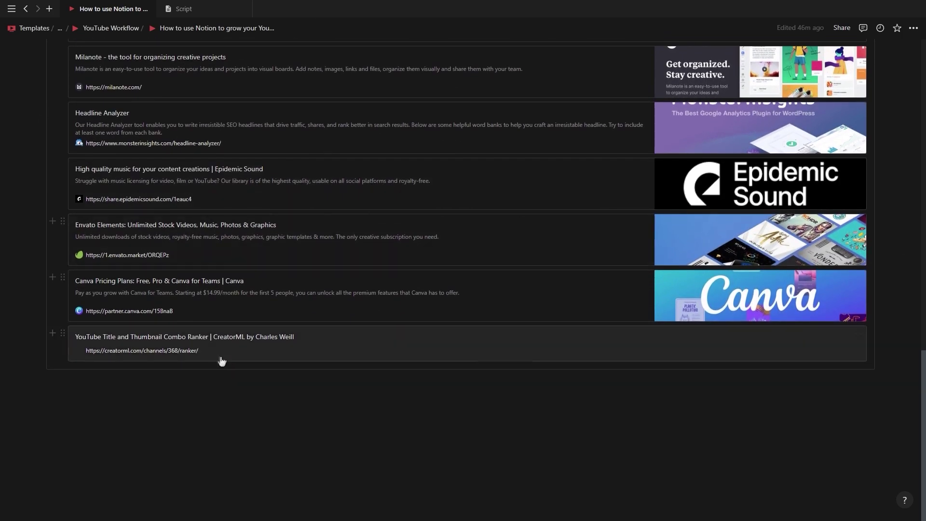
scroll(223, 360, up, 3)
scroll(219, 223, up, 5)
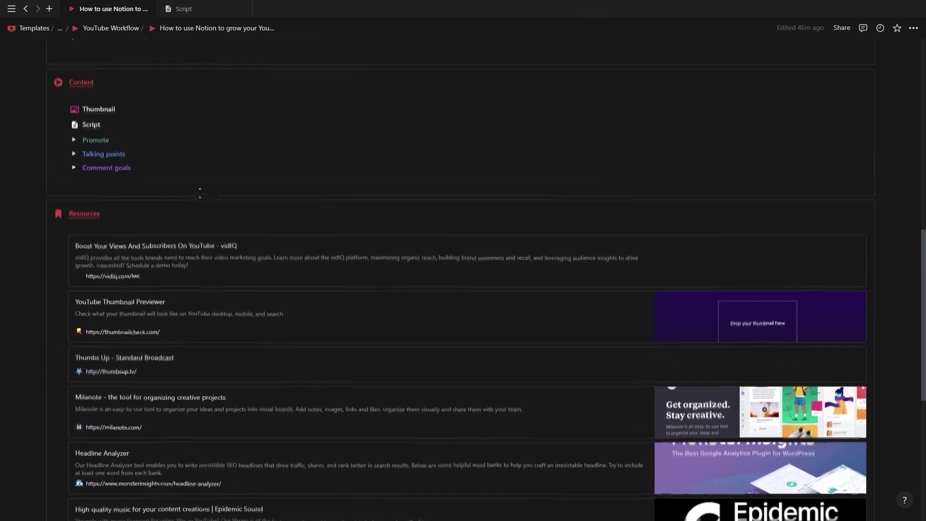
click(120, 29)
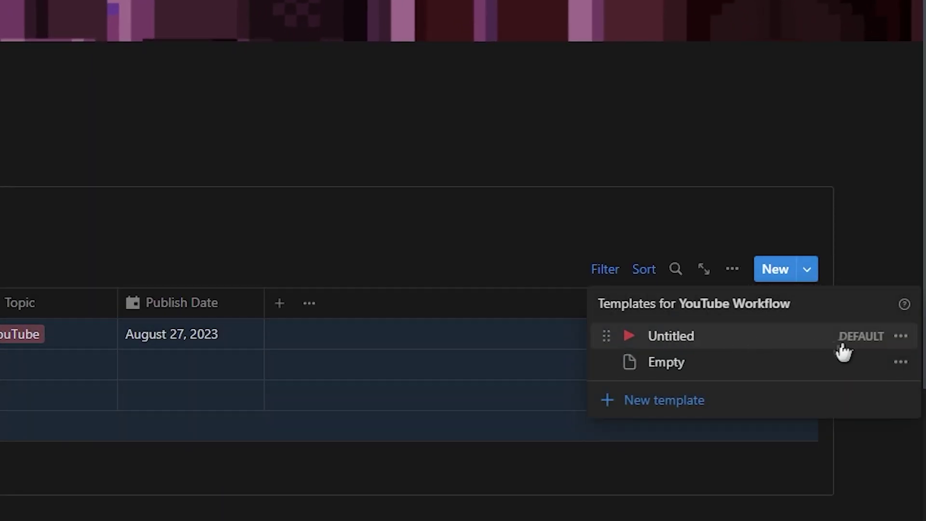
Edit the Untitled default video template and scroll down to its Script page.
click(901, 336)
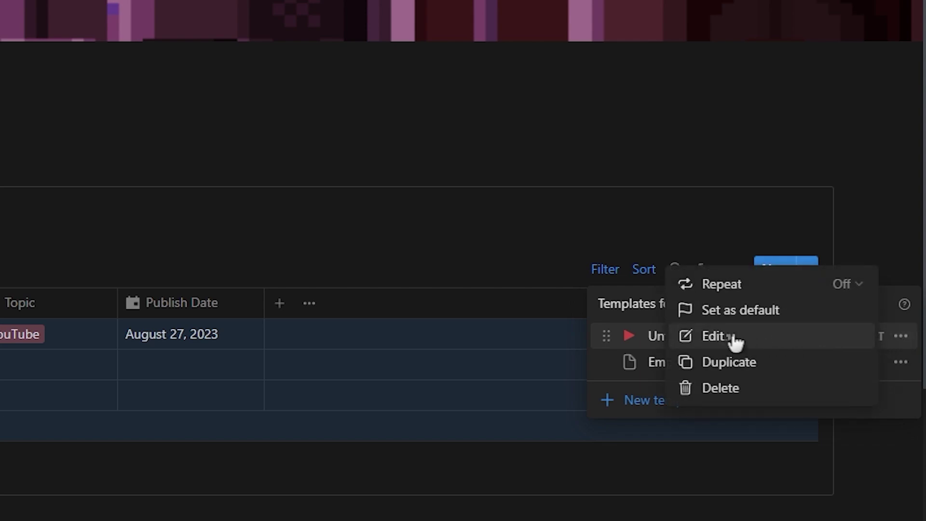
click(742, 345)
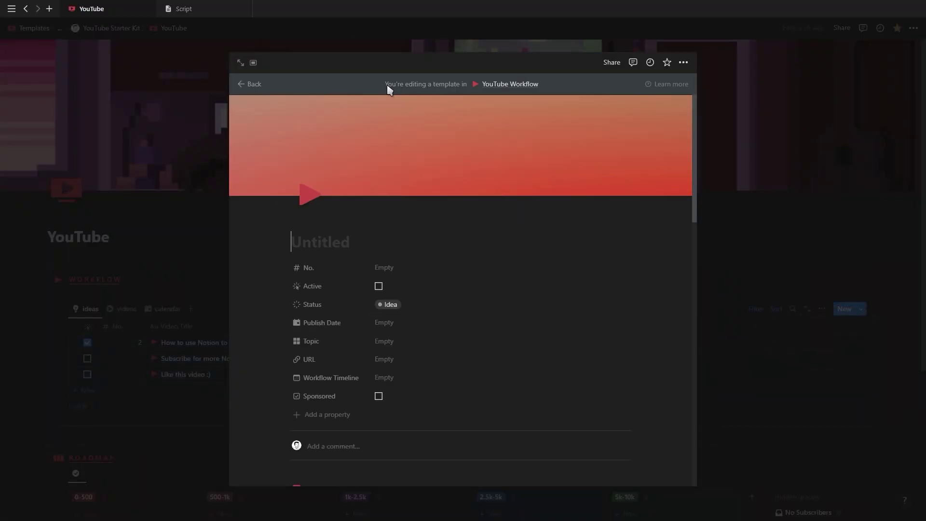
scroll(465, 309, down, 7)
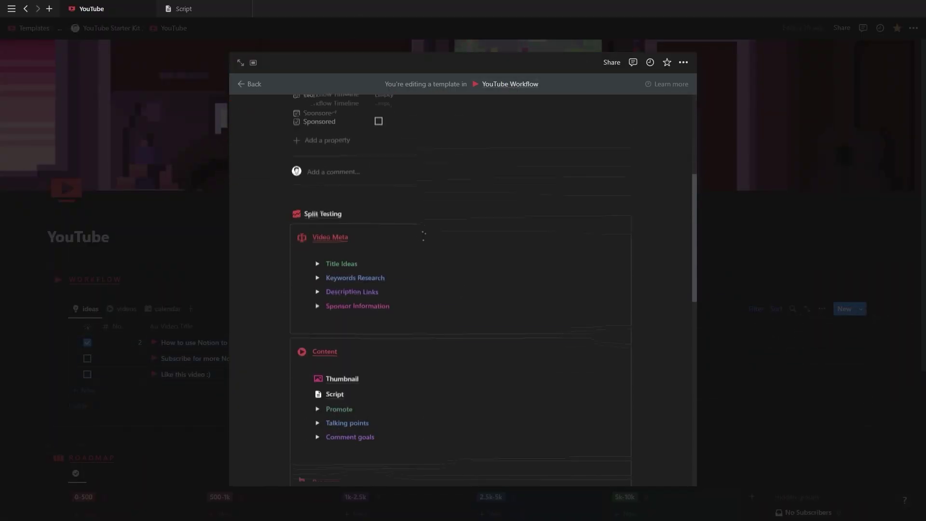
scroll(372, 280, down, 10)
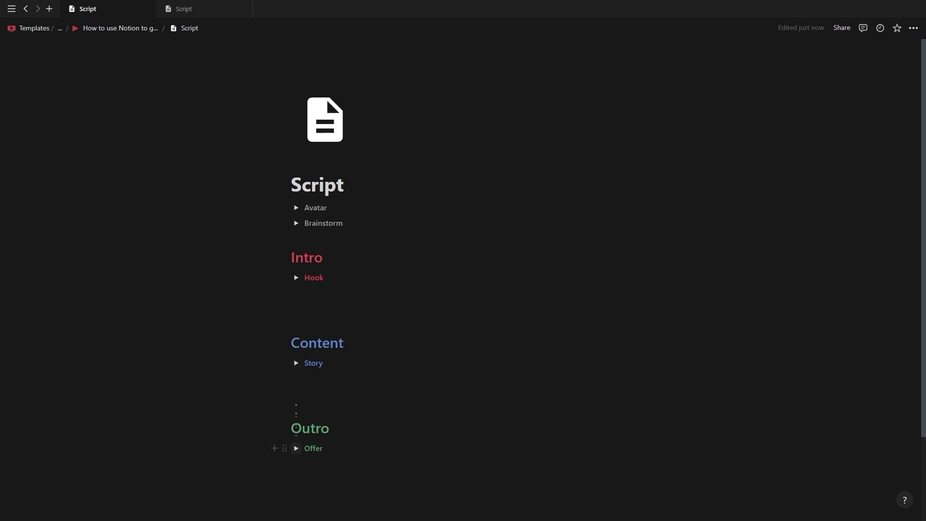
Check the Avatar questions, fold Avatar, and expand the Brainstorm question callouts.
click(296, 211)
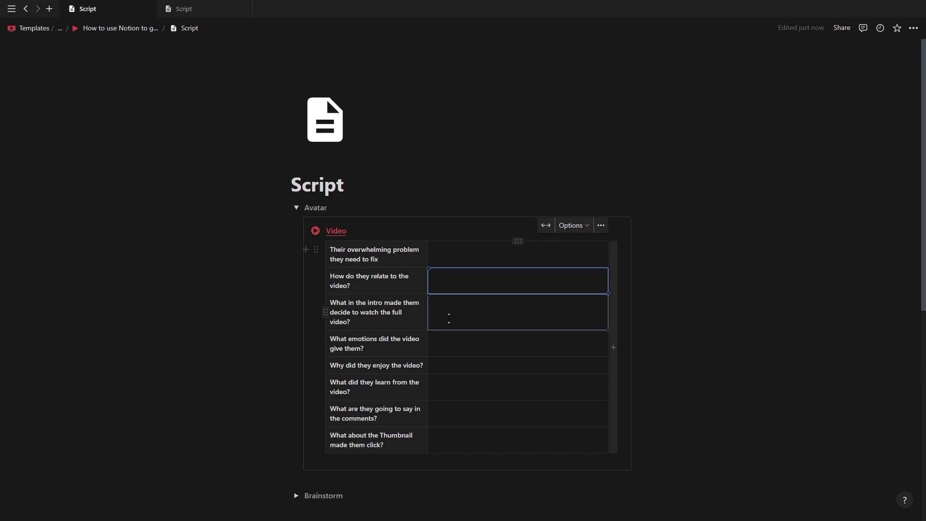
click(296, 208)
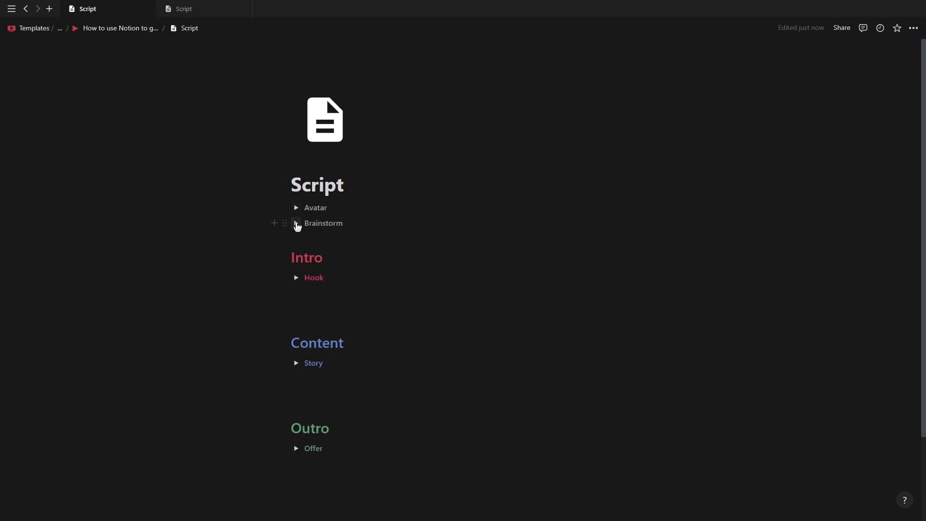
click(296, 224)
click(346, 308)
click(341, 354)
Add a 'Question' callout with a pencil icon to Brainstorm, then collapse Brainstorm.
click(325, 438)
text(/ca)
key(Return)
text(Question)
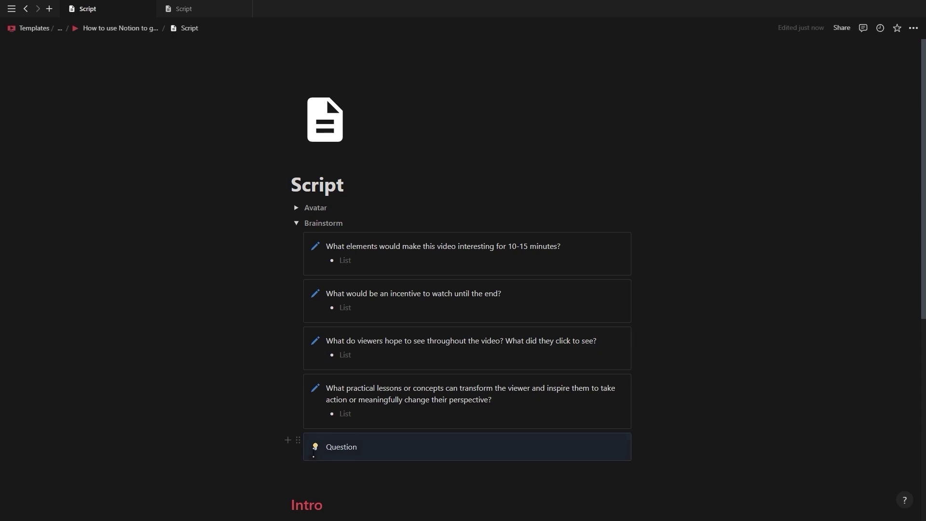
click(316, 447)
click(259, 277)
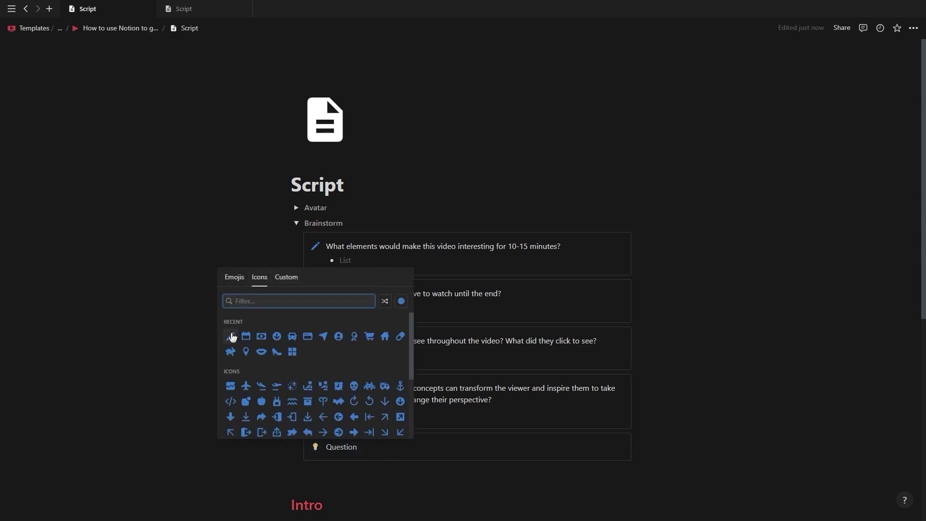
click(231, 335)
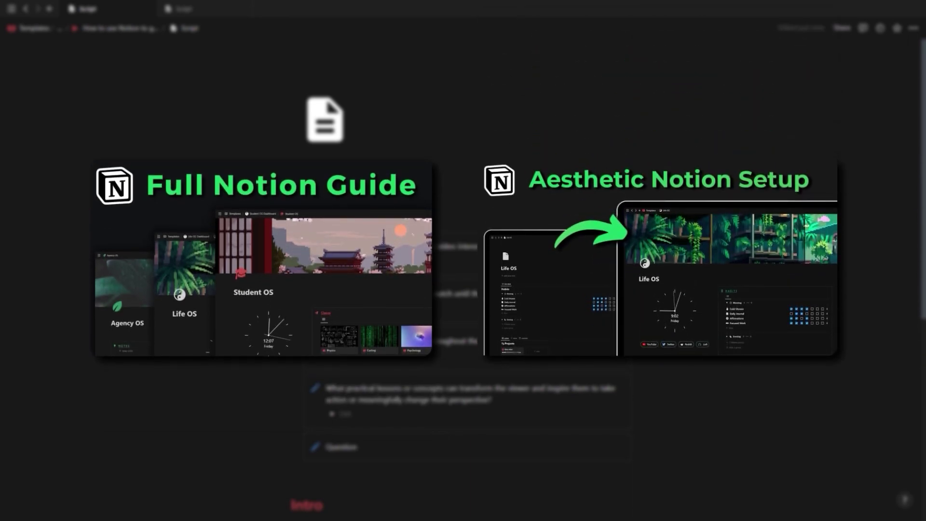
click(297, 226)
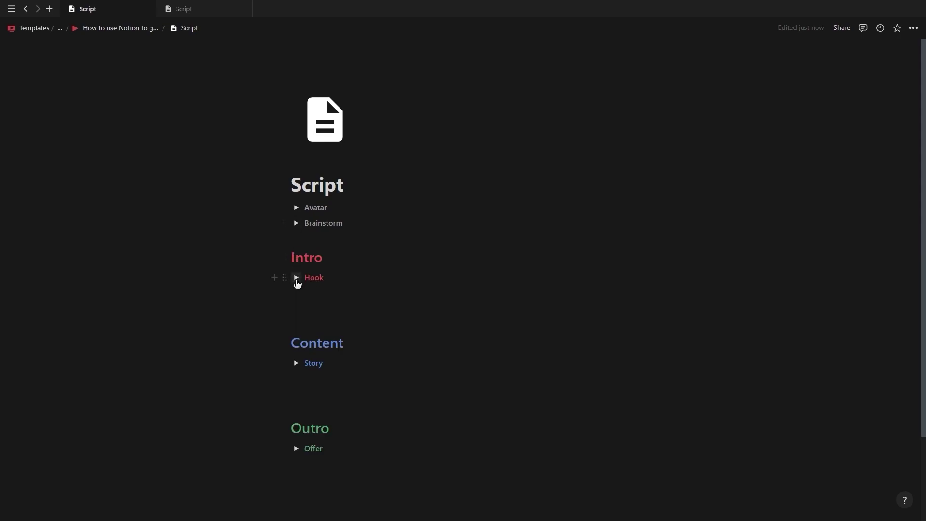
Expand the Intro Hook section and step through its audience, incentive and hook answer bullets.
click(297, 278)
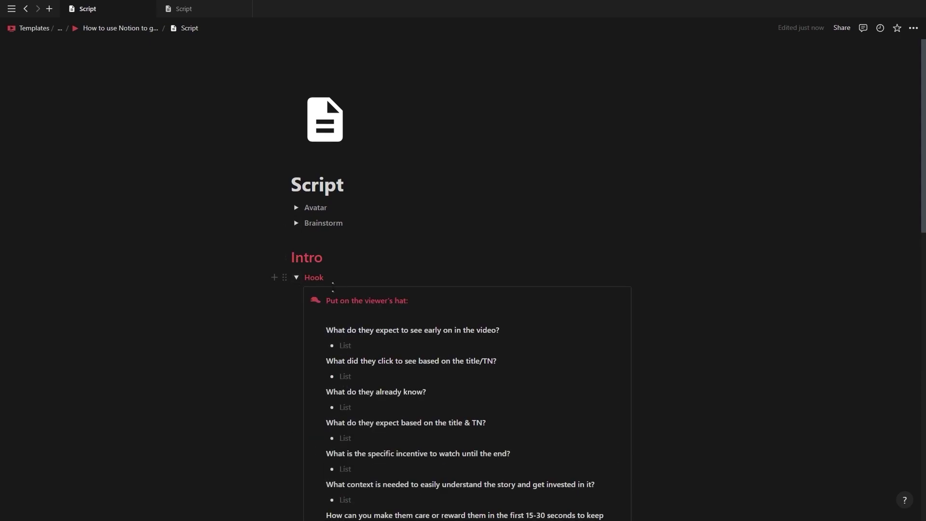
scroll(298, 284, down, 2)
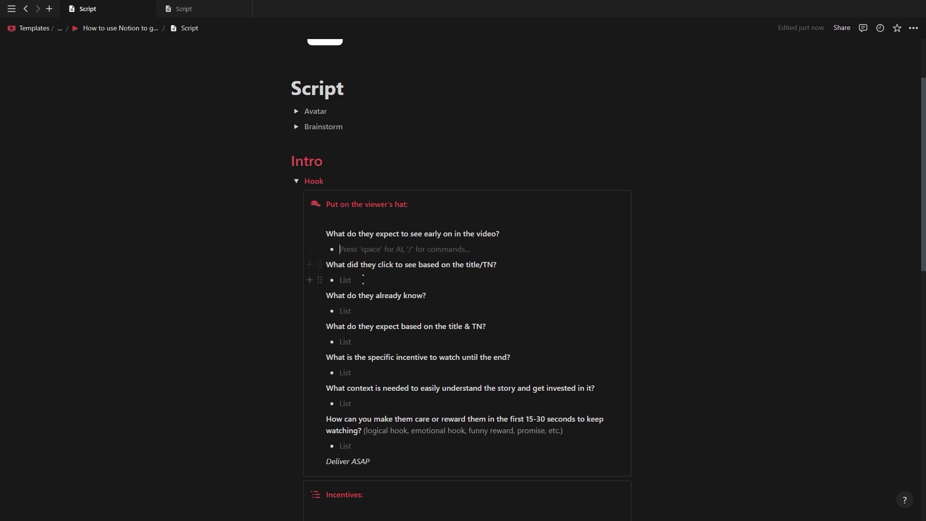
click(363, 279)
click(356, 311)
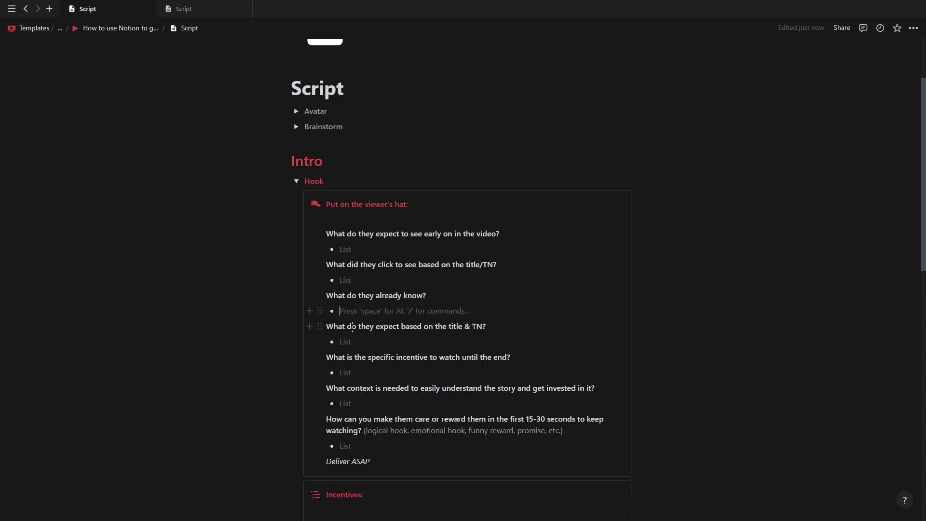
scroll(357, 338, down, 4)
scroll(366, 309, down, 1)
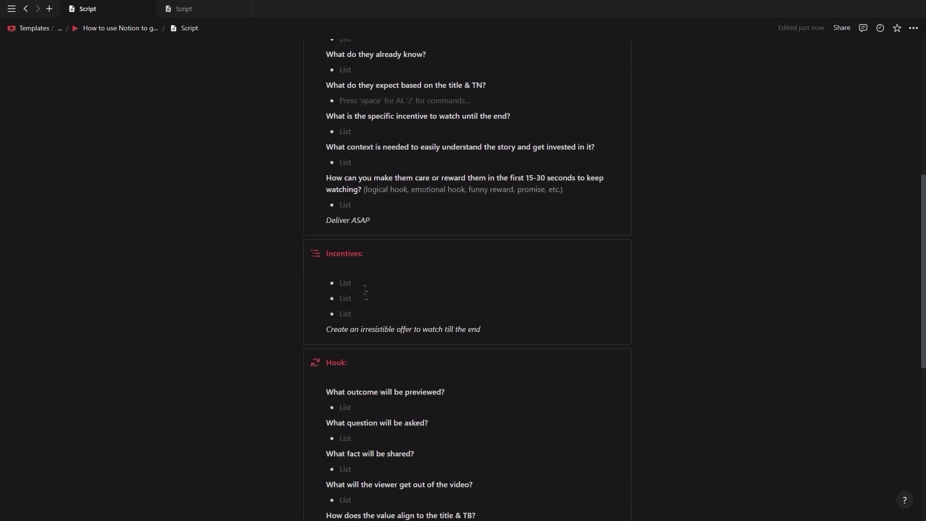
click(362, 286)
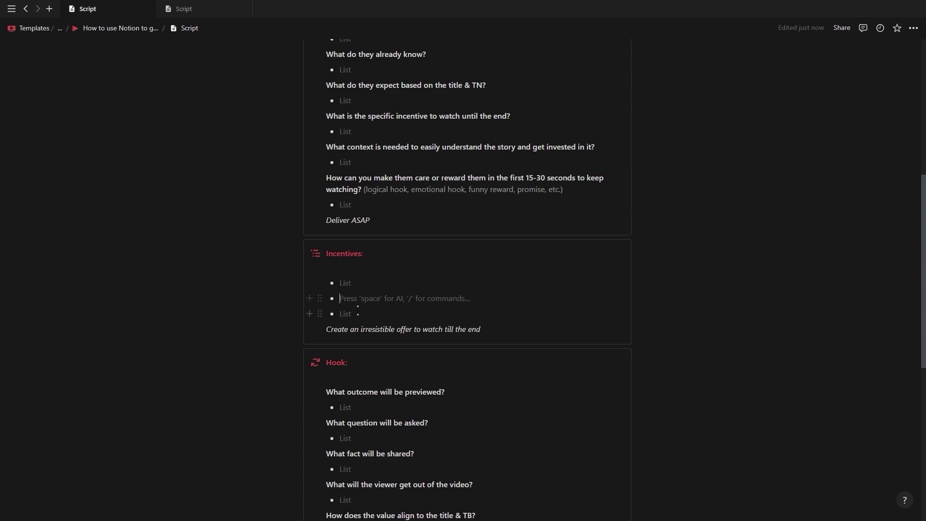
click(358, 313)
scroll(419, 310, down, 4)
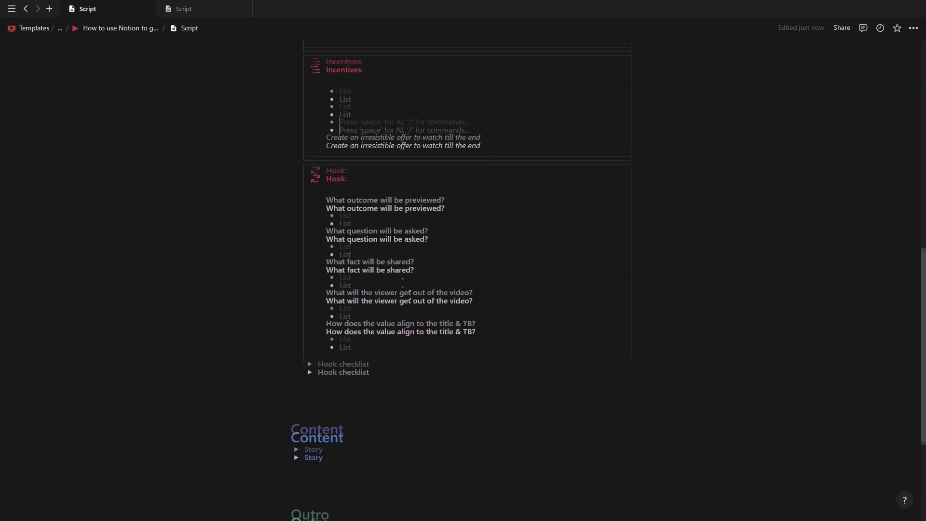
click(357, 214)
click(356, 245)
click(352, 276)
Tick the first five Hook checklist items, then fold the checklist closed.
click(311, 363)
scroll(312, 364, down, 2)
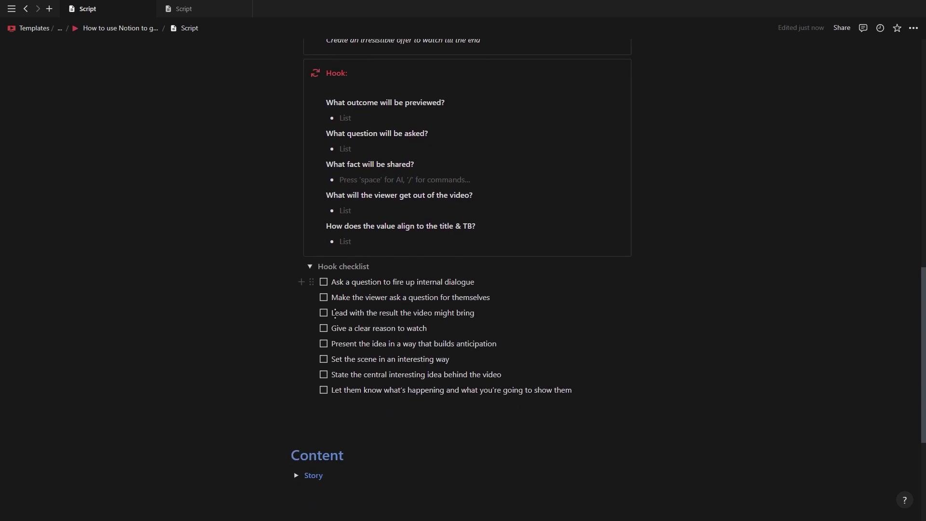
click(324, 281)
click(324, 297)
click(324, 312)
click(324, 328)
click(324, 344)
click(310, 266)
scroll(362, 307, up, 4)
scroll(363, 308, up, 8)
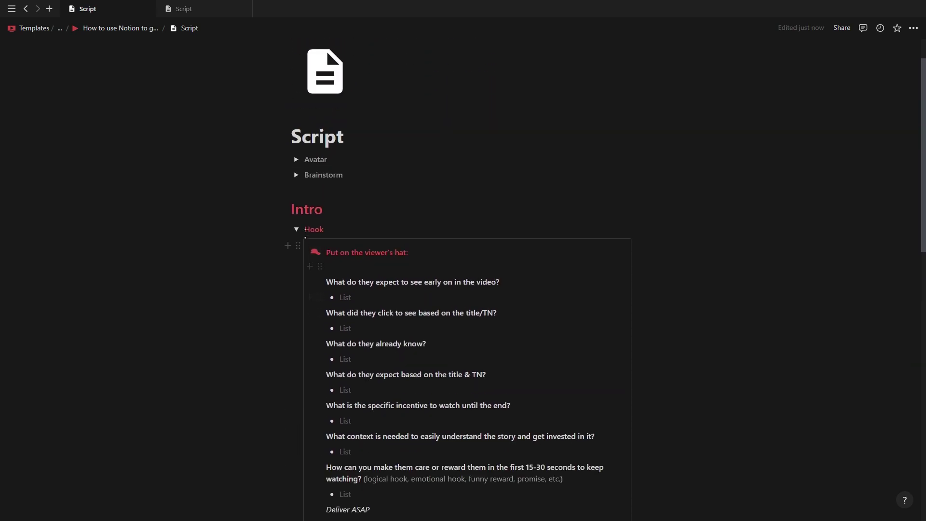
Collapse Hook and expand the Content Story section to scroll through its callouts.
click(296, 230)
click(297, 315)
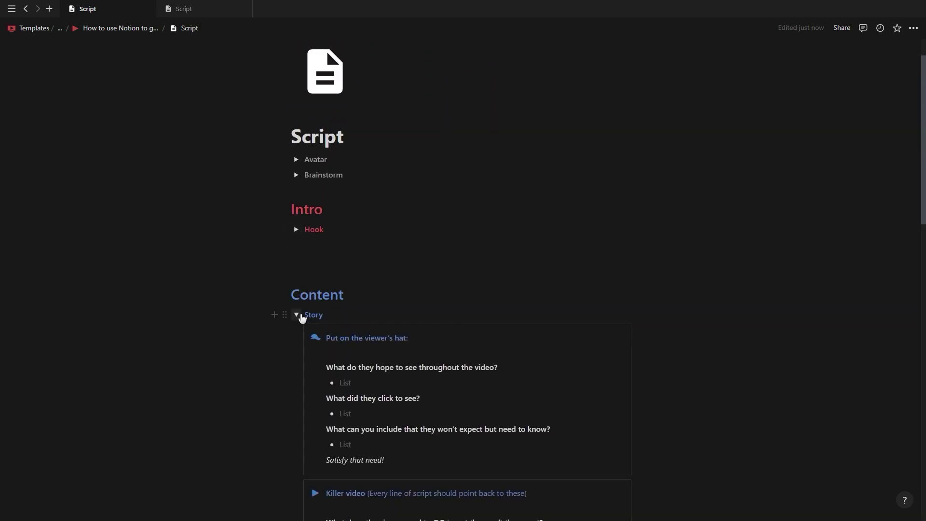
scroll(345, 304, down, 2)
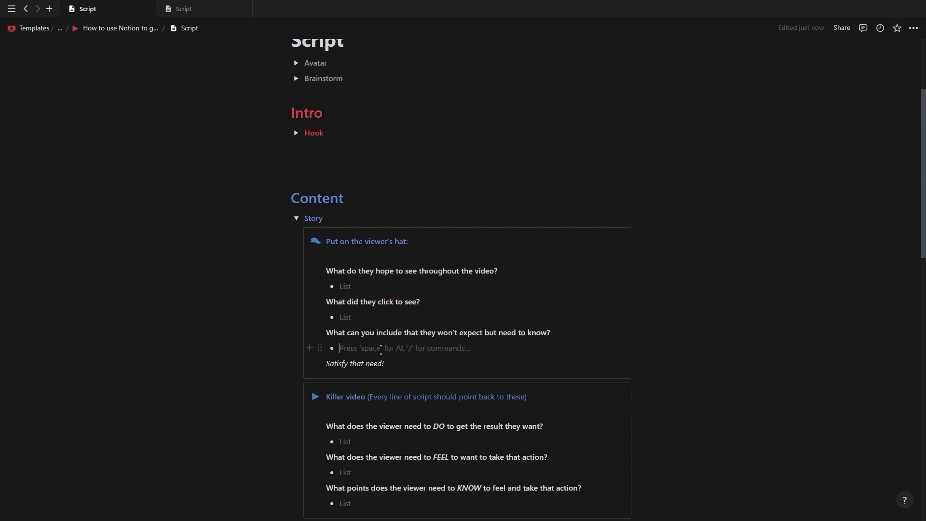
scroll(382, 348, down, 4)
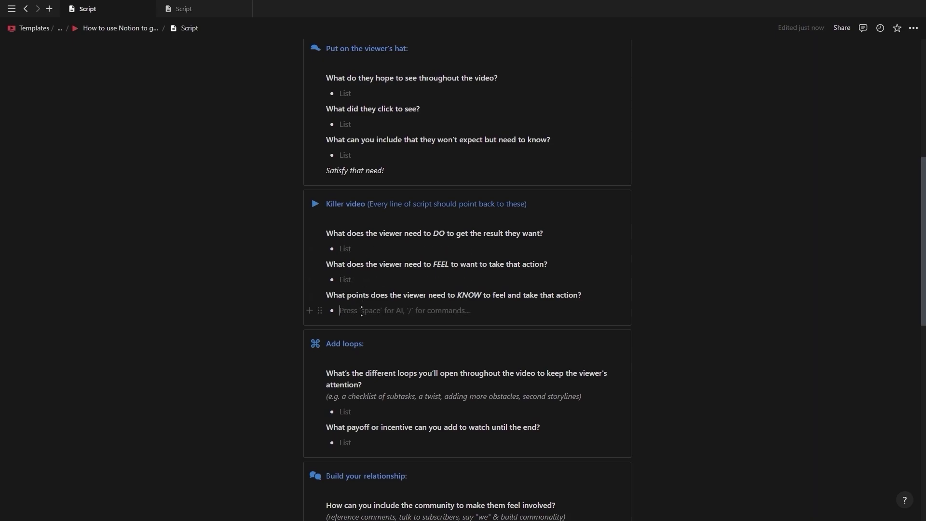
scroll(362, 310, down, 2)
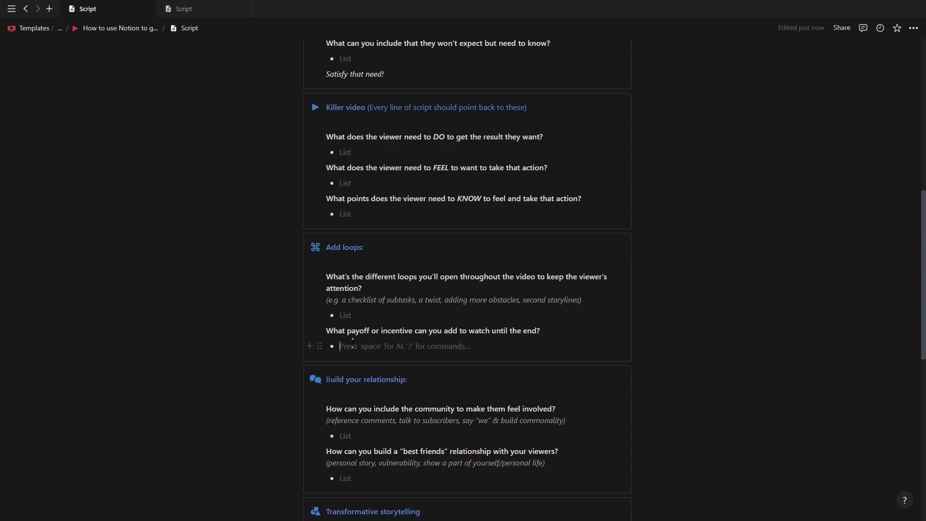
scroll(352, 343, down, 5)
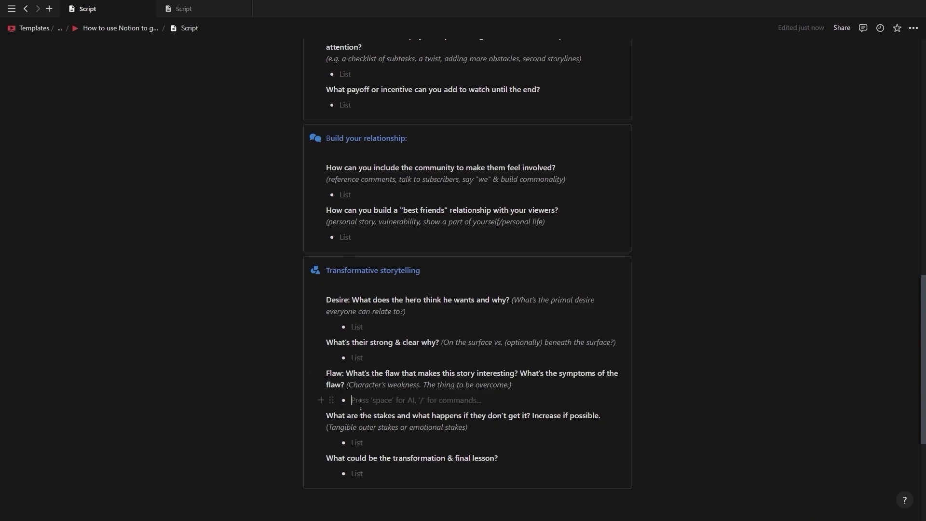
scroll(380, 442, up, 20)
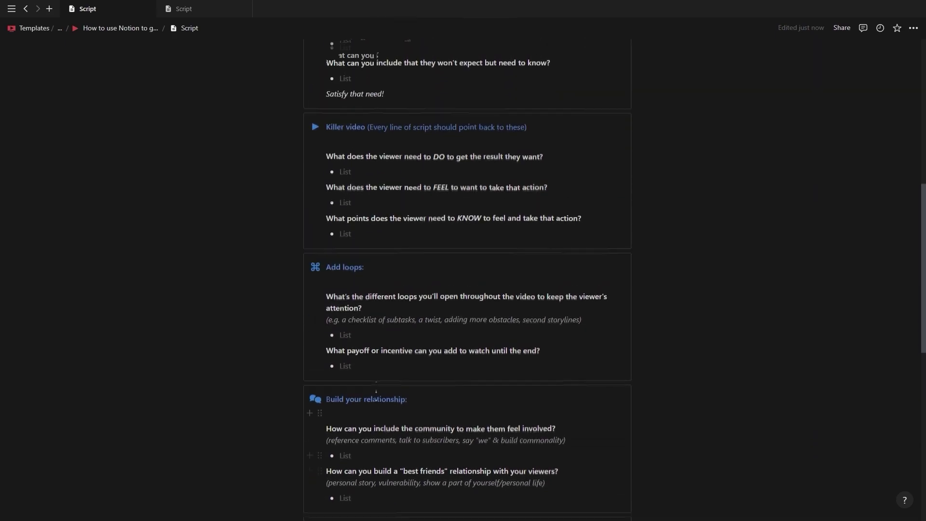
click(296, 219)
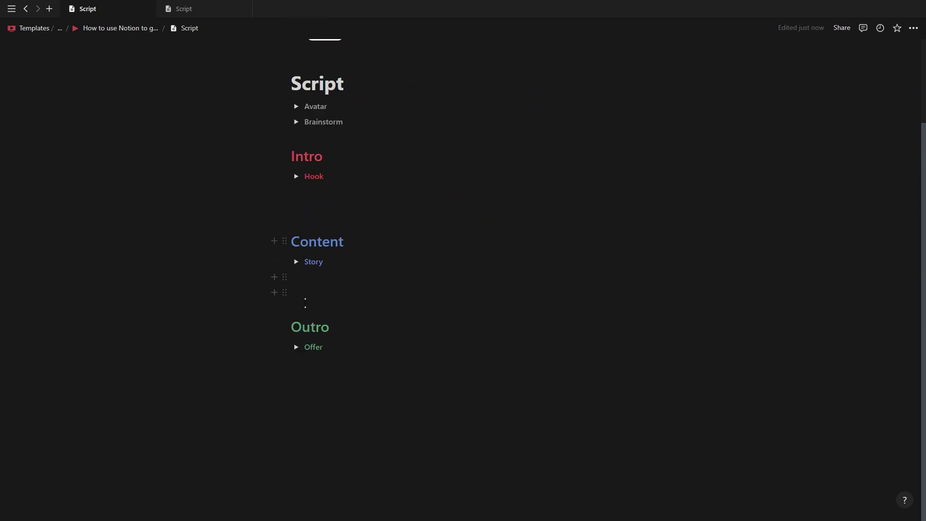
click(297, 347)
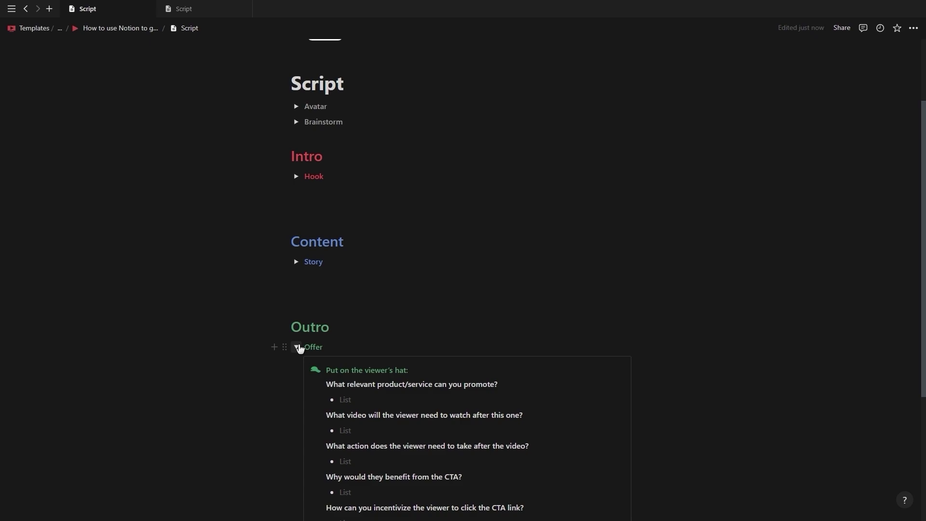
scroll(299, 348, down, 2)
click(345, 303)
key(ctrl+v)
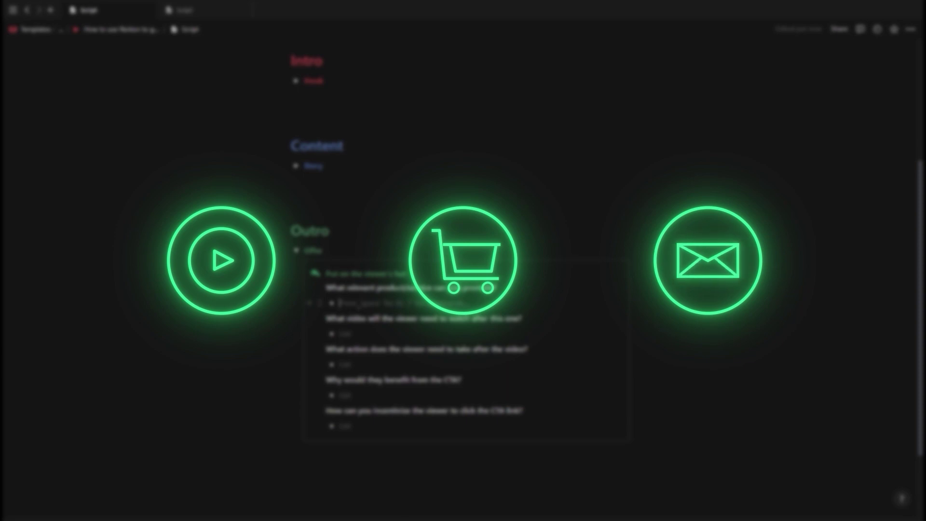
click(363, 338)
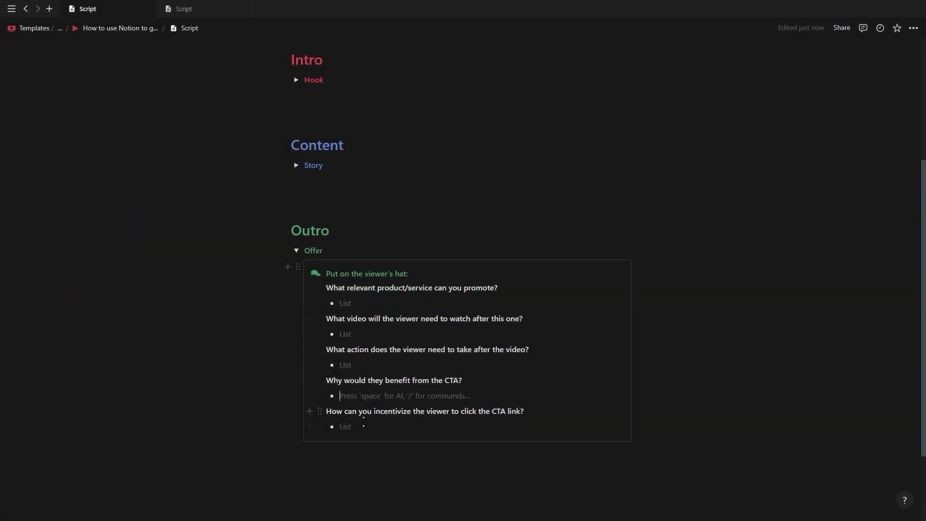
Fold Offer, add Point 2 and Point 3 bullets under Content, and make Point 1 a toggle heading.
click(297, 251)
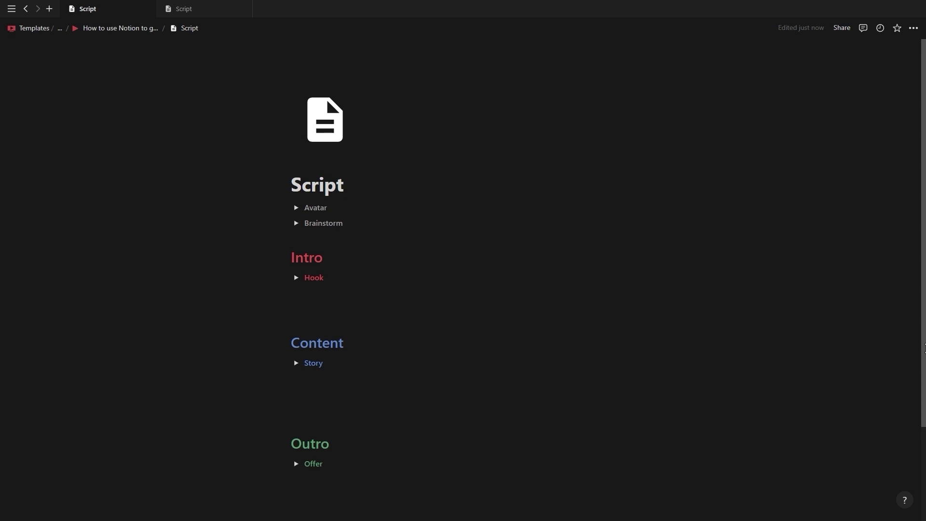
text(- P)
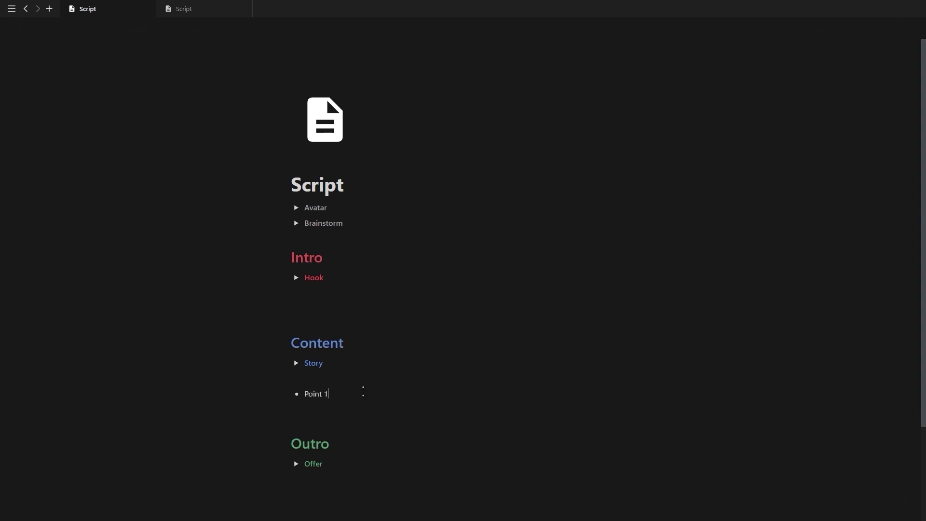
text(oint 2)
key(Return)
text(Point 3)
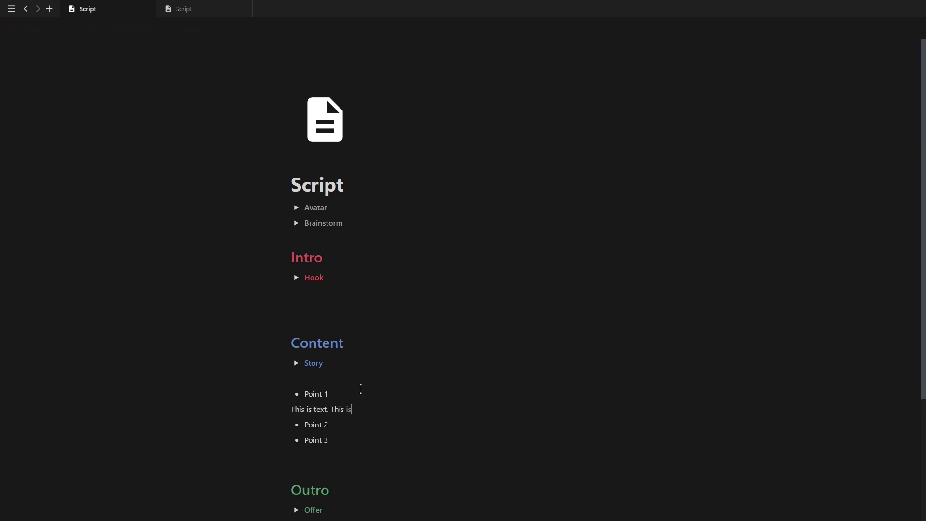
text(me more words.)
click(283, 394)
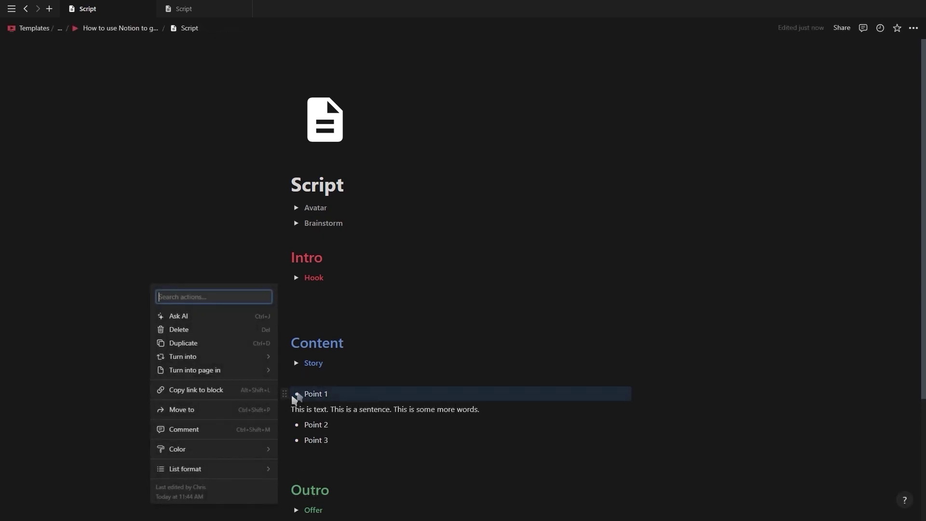
mouse_move(266, 356)
click(328, 437)
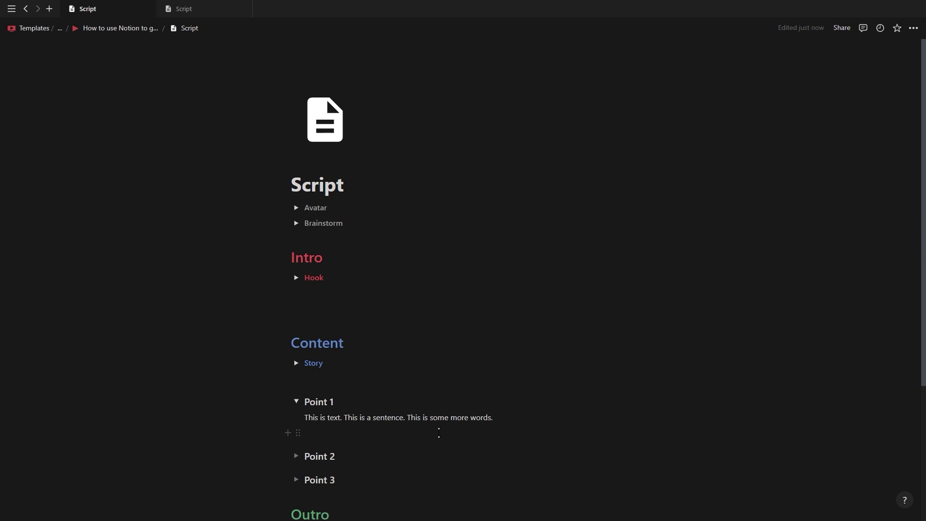
Colour 'stock footage' blue and 'B-roll' red in Point 1's text.
text(stock foot)
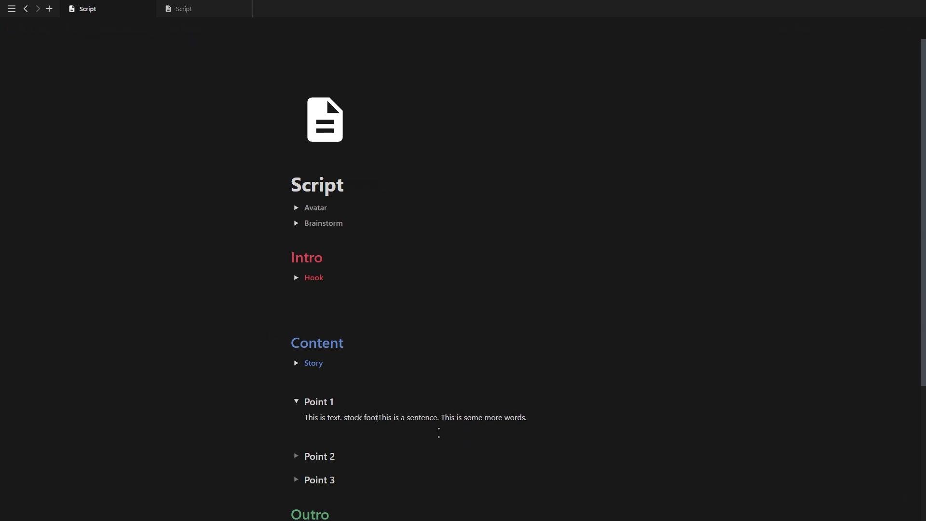
key(ctrl+shift+Left)
key(ctrl+shift+Left)
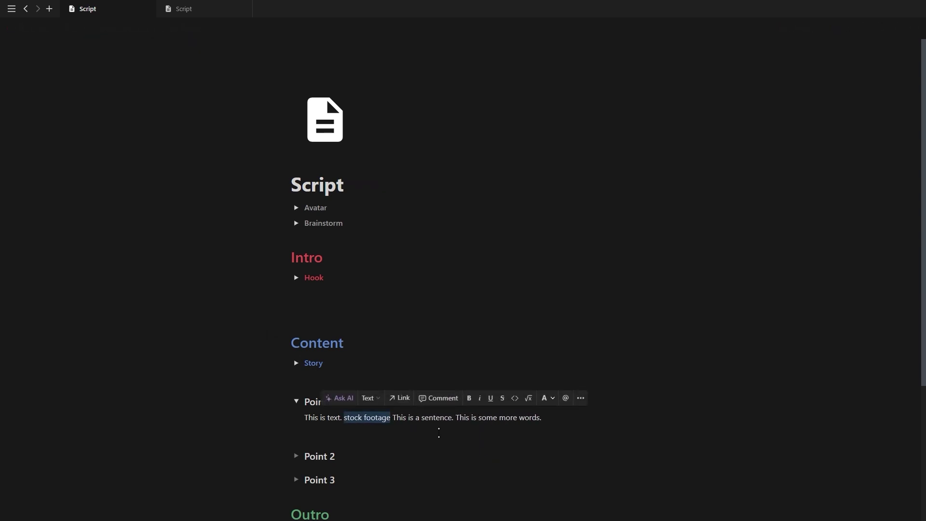
click(546, 401)
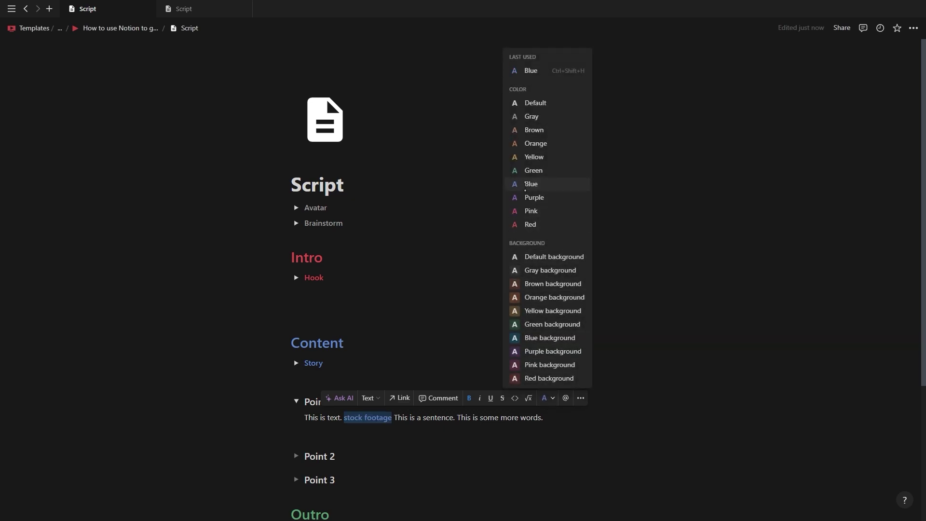
click(529, 182)
text(B-)
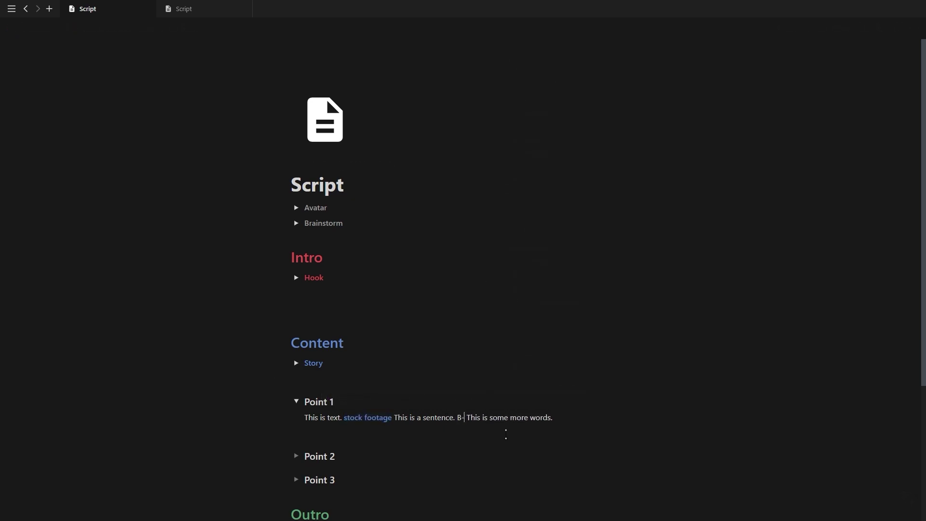
key(shift+Left)
key(shift+Left)
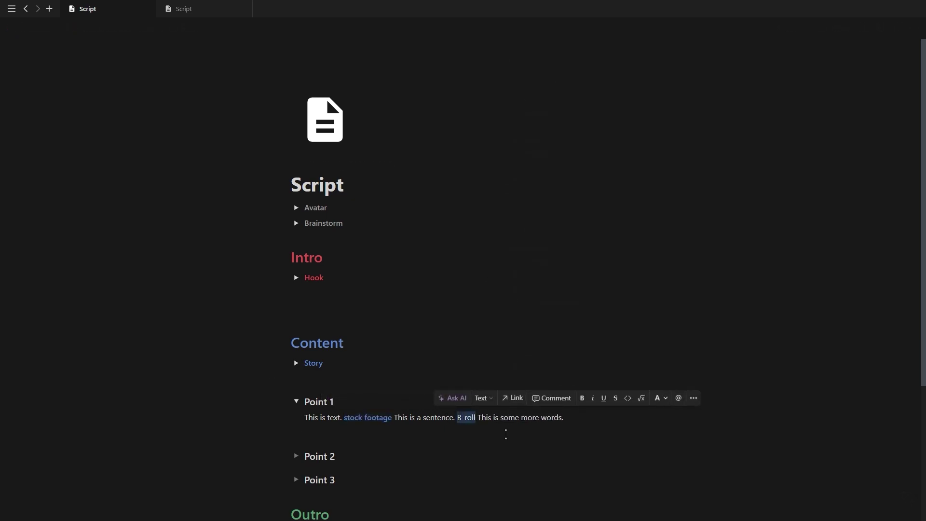
click(660, 404)
click(641, 226)
Add a green 'animation' cue at the end of Point 1's line and fold Point 1 closed.
click(570, 419)
text(animation)
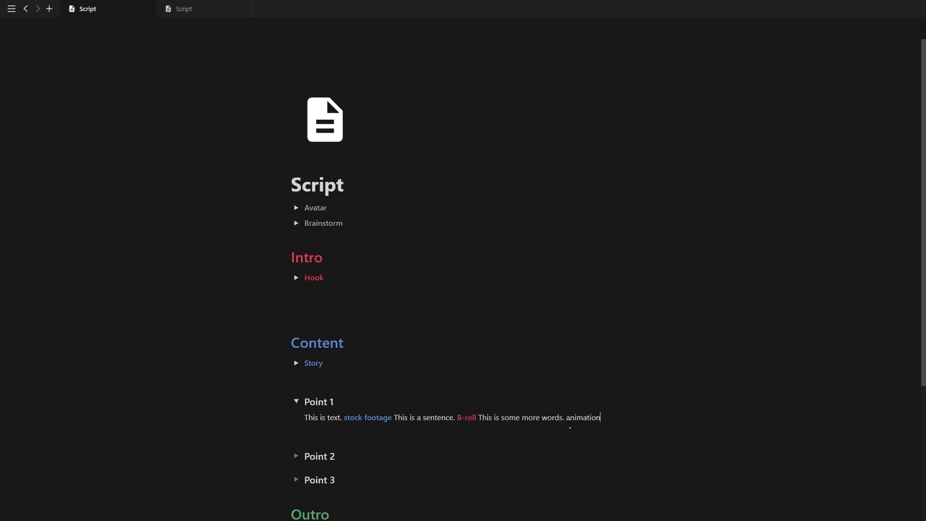
double_click(581, 418)
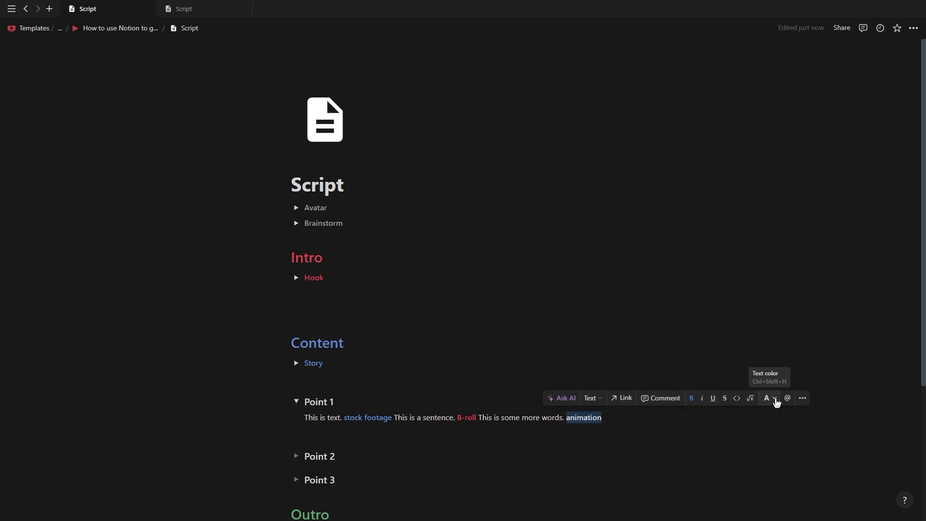
click(771, 398)
click(753, 172)
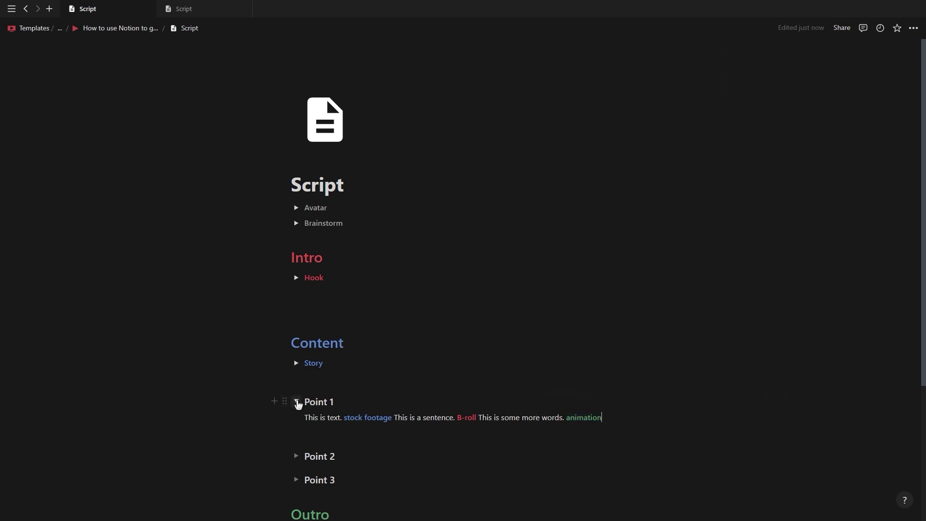
click(297, 402)
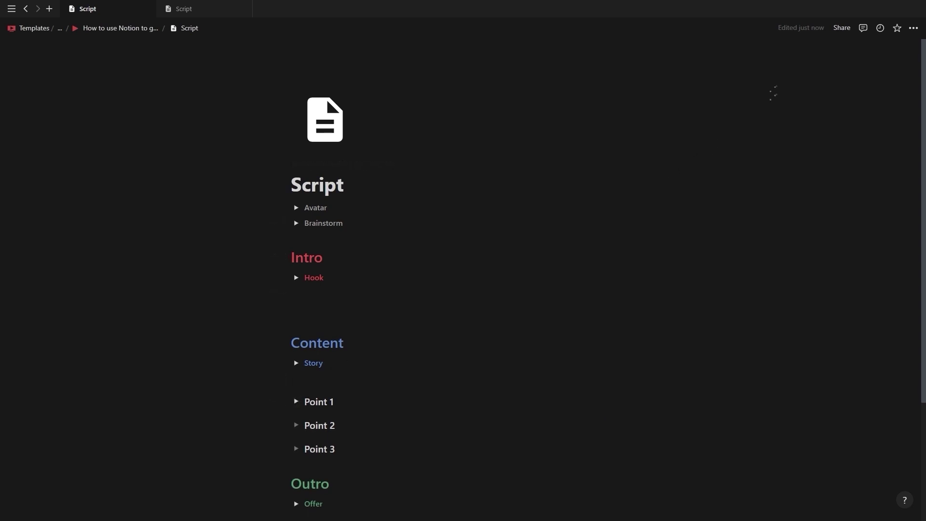
Check the Script page's Share panel invite field, then view the Publish-to-web settings.
click(843, 29)
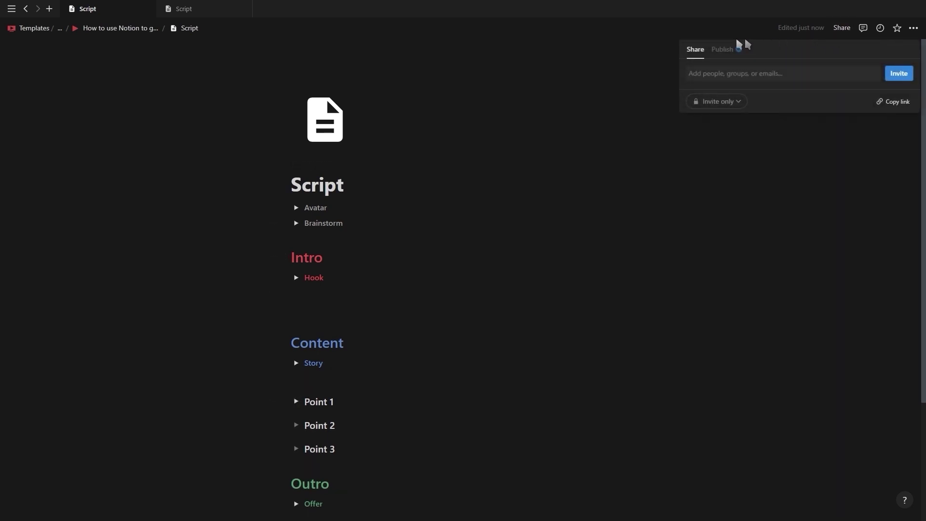
click(711, 73)
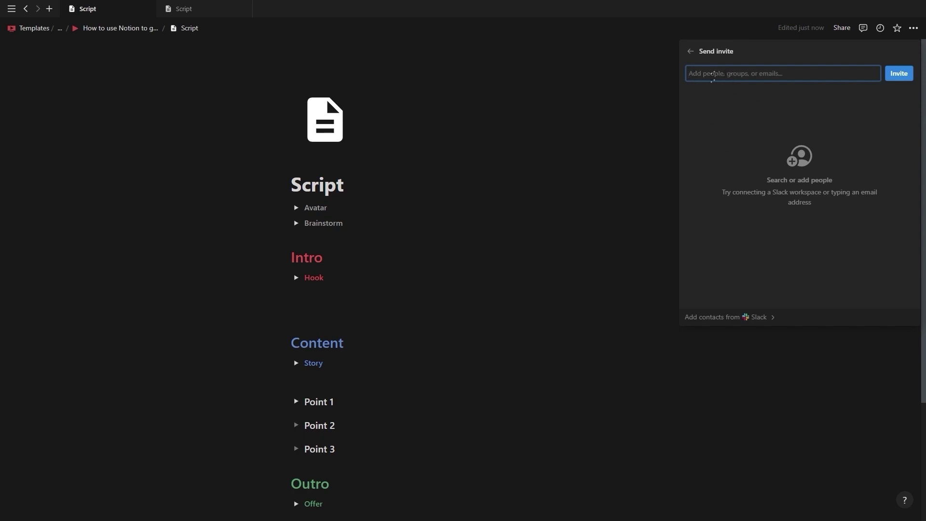
click(692, 53)
click(728, 50)
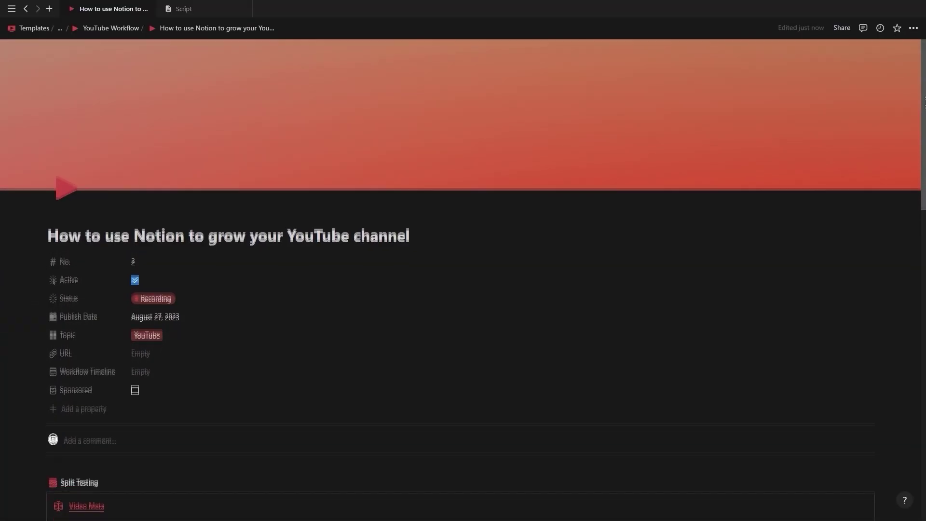
Add a 'link 1' bullet under Description Links in the Split Testing section.
scroll(463, 260, down, 5)
scroll(463, 280, down, 3)
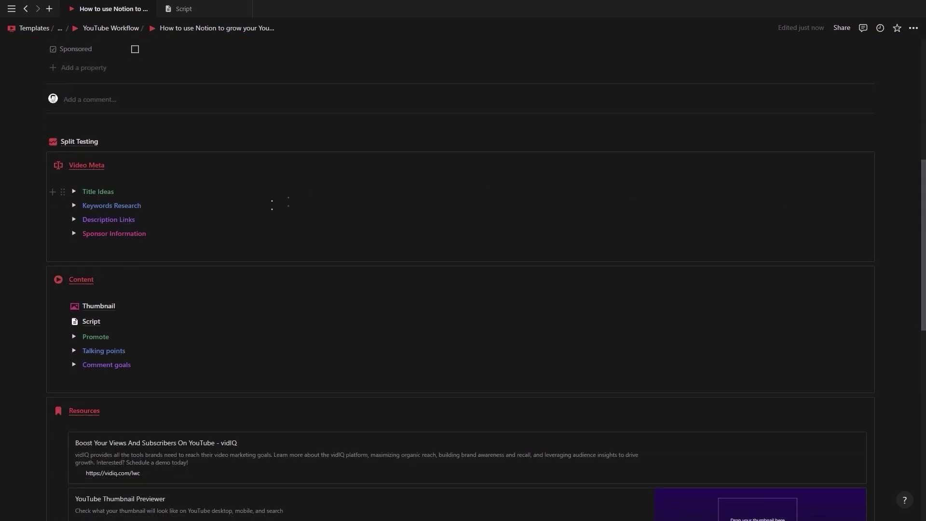
click(74, 234)
click(75, 234)
click(74, 220)
text(link 1)
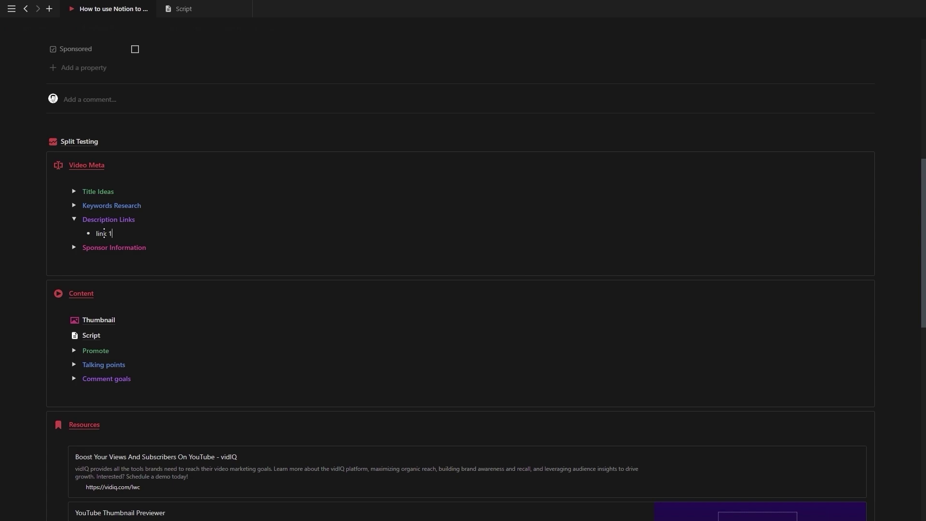
click(74, 220)
Review the Keywords Research checklist and select the third Title Ideas entry.
click(75, 206)
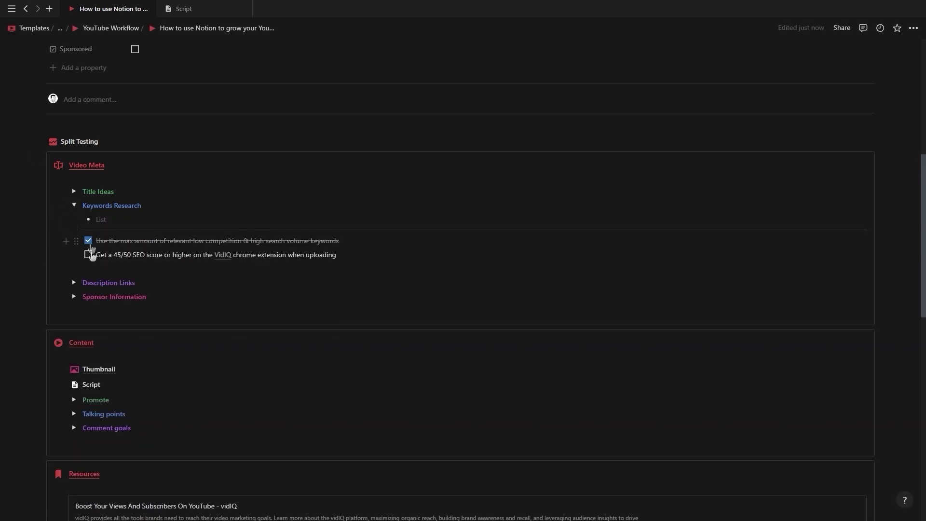
click(74, 206)
click(74, 191)
drag(194, 248, 232, 249)
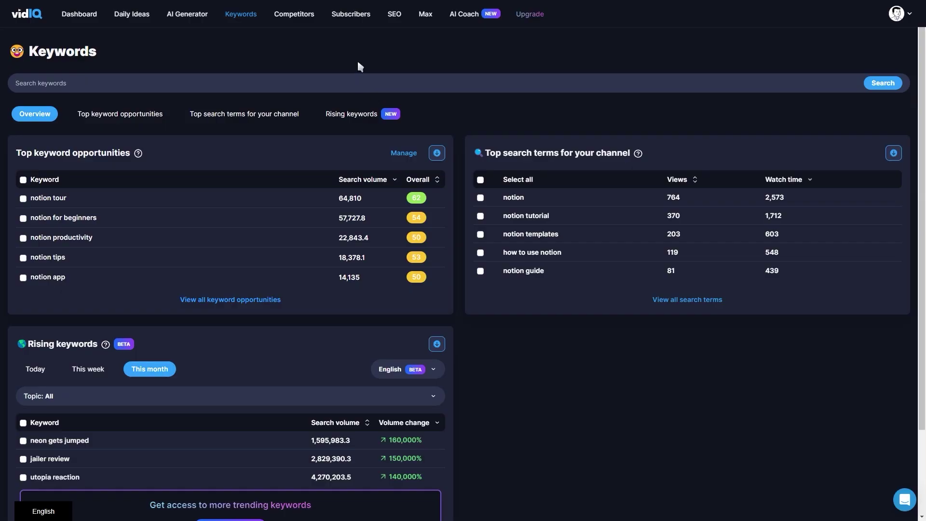
Search vidIQ for 'notion finance tracker' and paste four matching-term keywords into the video's tags.
text(tracker)
key(Return)
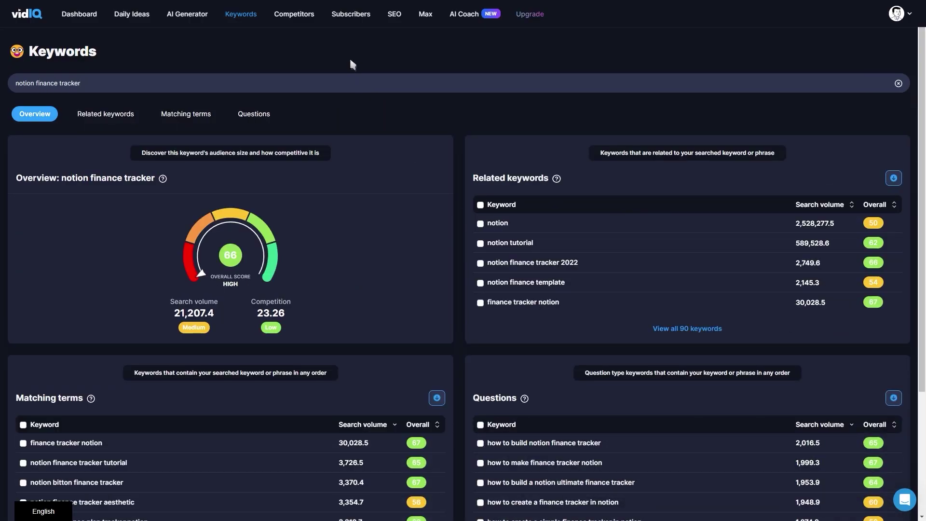
click(181, 118)
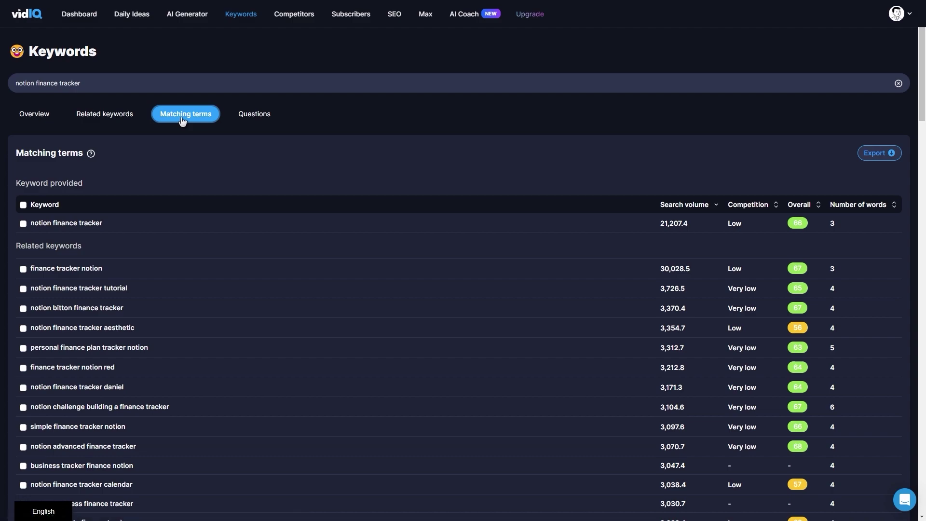
click(23, 223)
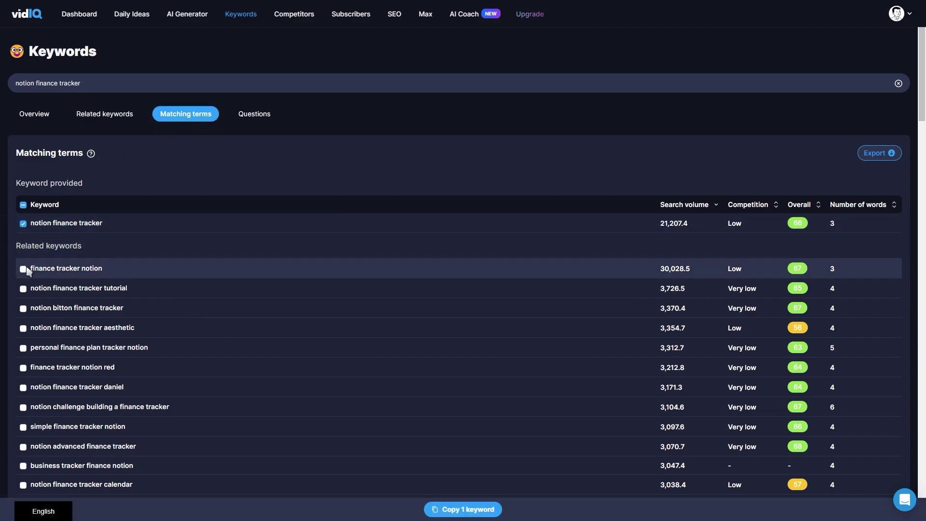
click(23, 269)
click(23, 288)
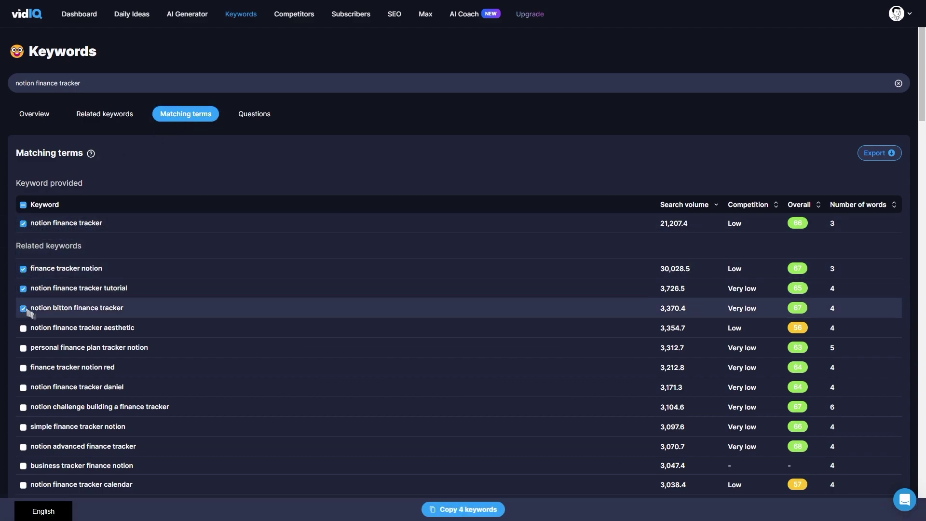
click(497, 509)
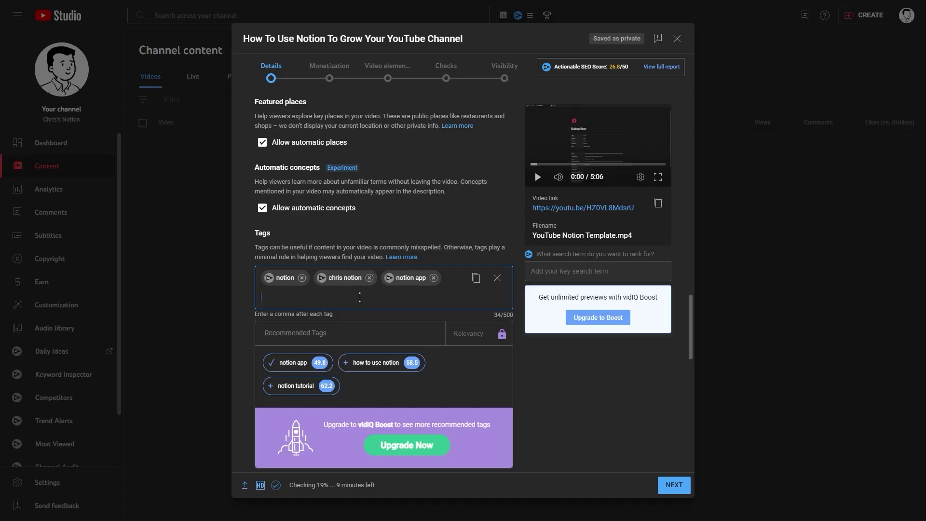
key(ctrl+v)
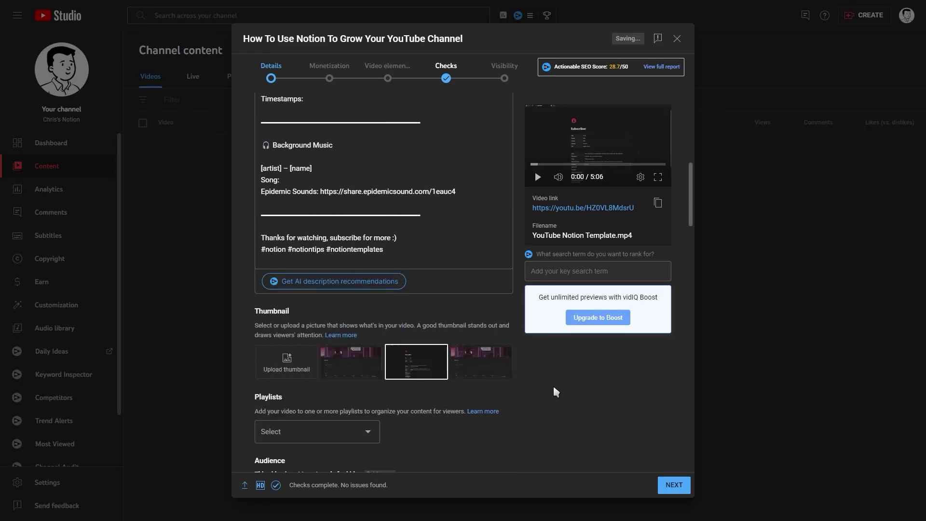
Pick the second auto-generated thumbnail and retitle the video 'The best Notion system for YouTubers'.
click(343, 365)
scroll(367, 364, up, 10)
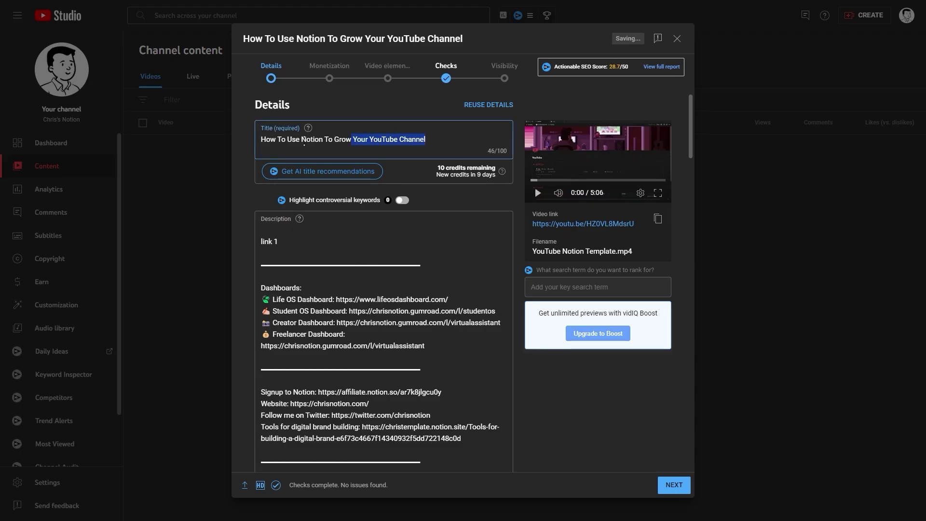
key(ctrl+a)
key(ctrl+v)
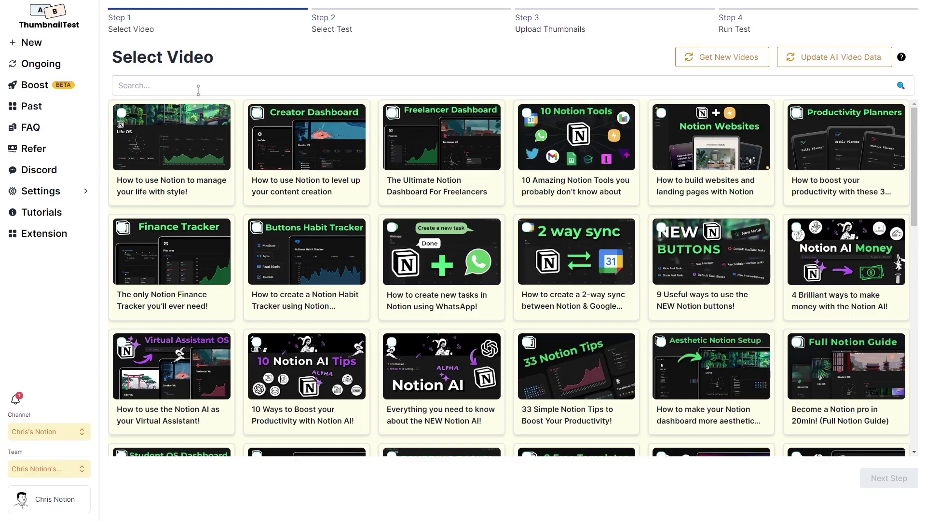
Start a Thumbnail + Title split test for the first video in ThumbnailTest.
click(171, 145)
click(887, 481)
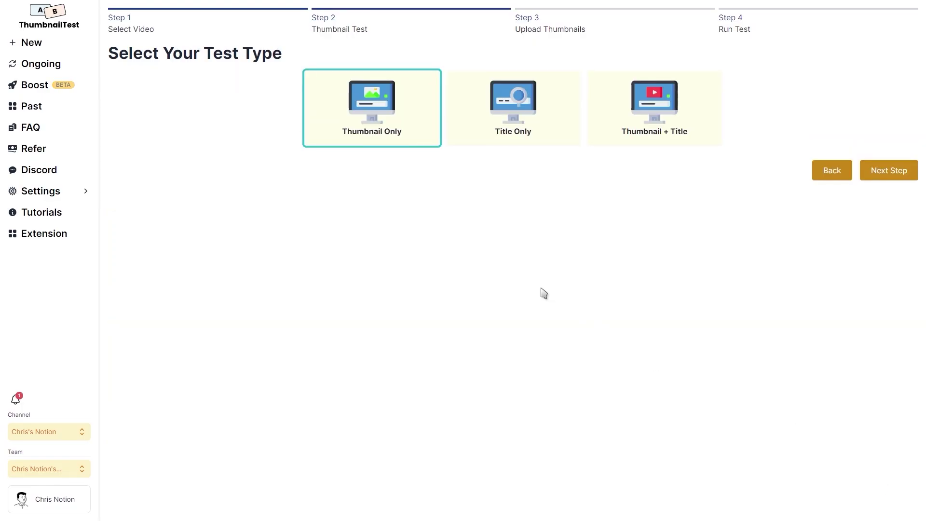
click(646, 124)
click(867, 176)
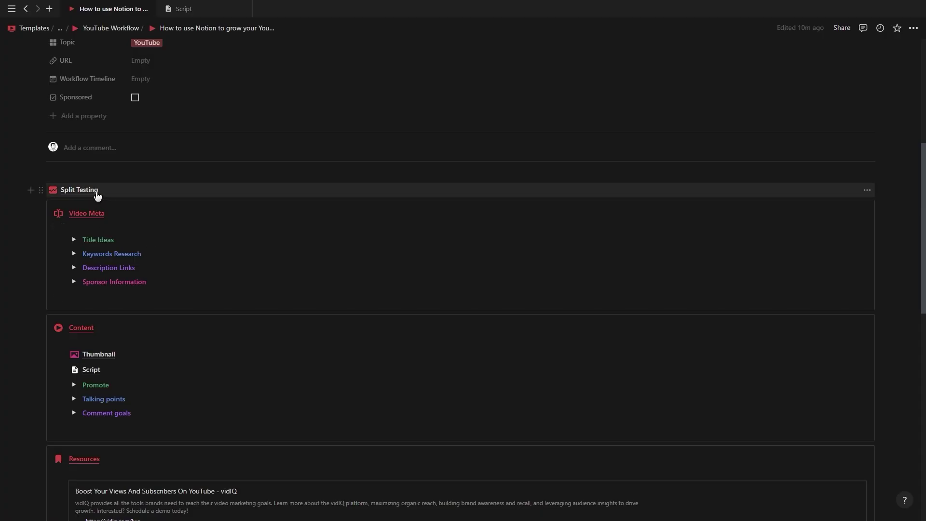
click(79, 190)
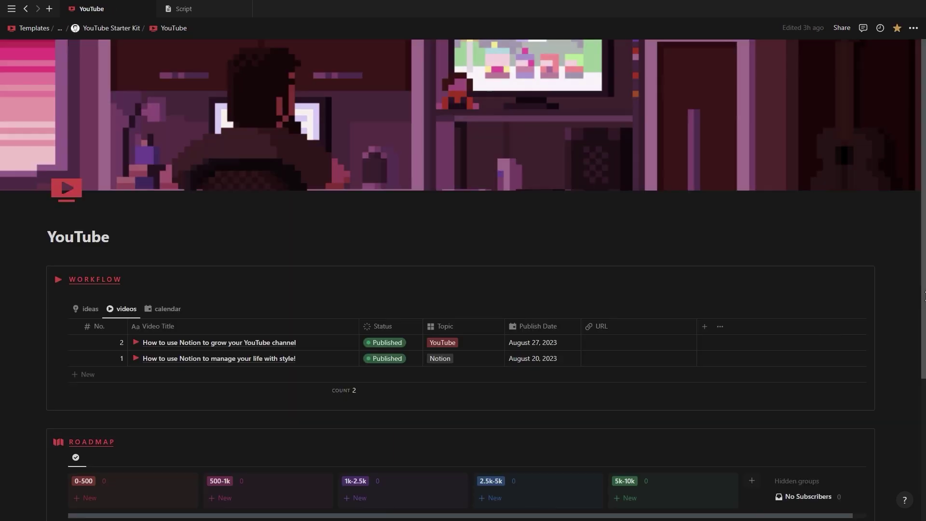
Add cards Launch a paid product (0-500), Start an email newsletter, Make $1k/month (500-1k), Luunch on Product Hunt (1k-2.5k).
scroll(719, 412, down, 3)
click(159, 340)
text(Launch )
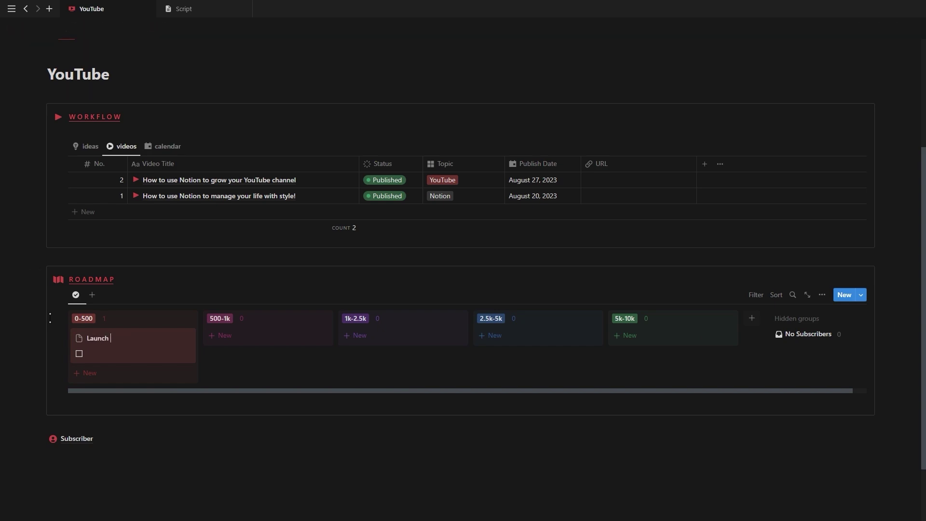
text(a paid product)
click(222, 336)
text(Start an email newsletter)
click(231, 373)
text(Make $1k/month)
click(357, 335)
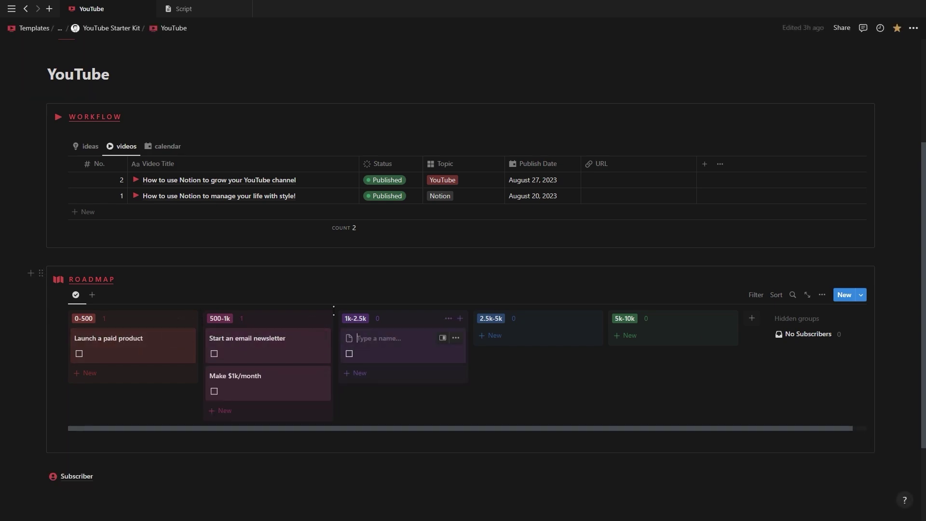
text(Lu)
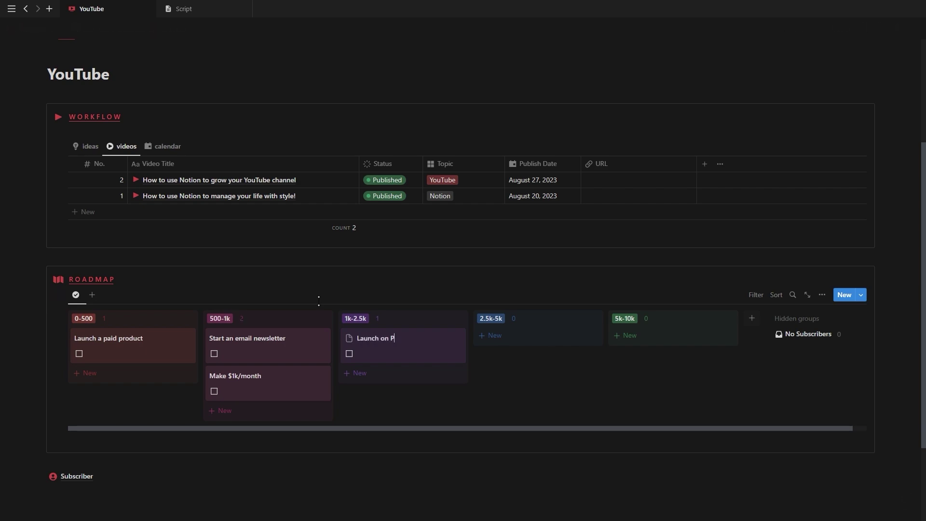